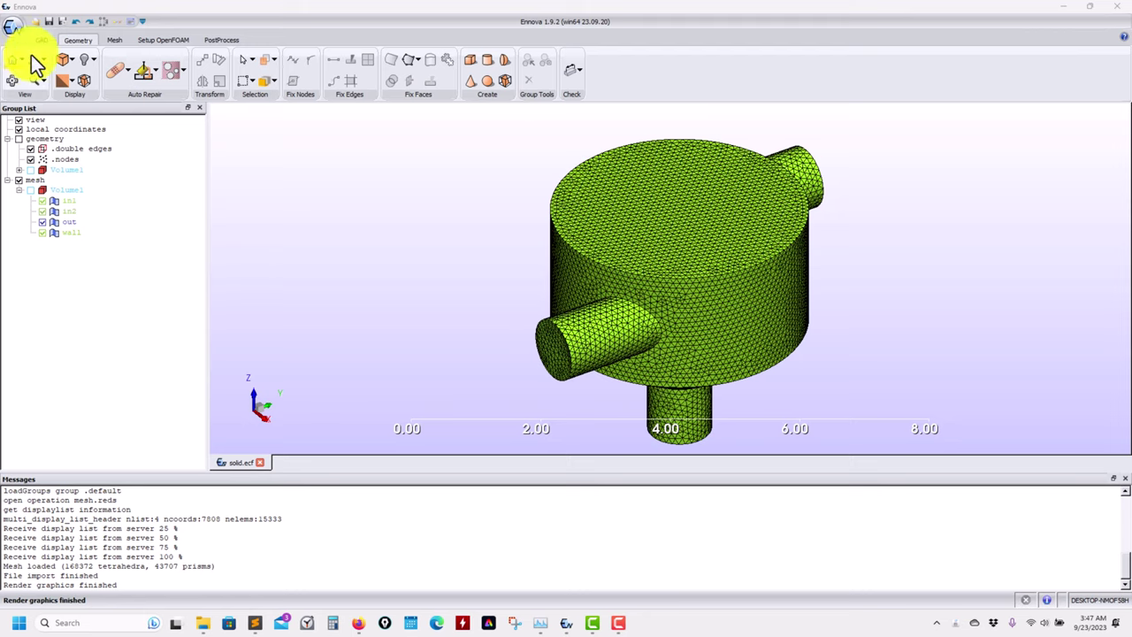
- Open the global and local mesh settings and review the global, topological and shrink wrap parameters
{"action": "left_click", "coordinate": [120, 40]}
{"action": "left_click", "coordinate": [121, 41]}
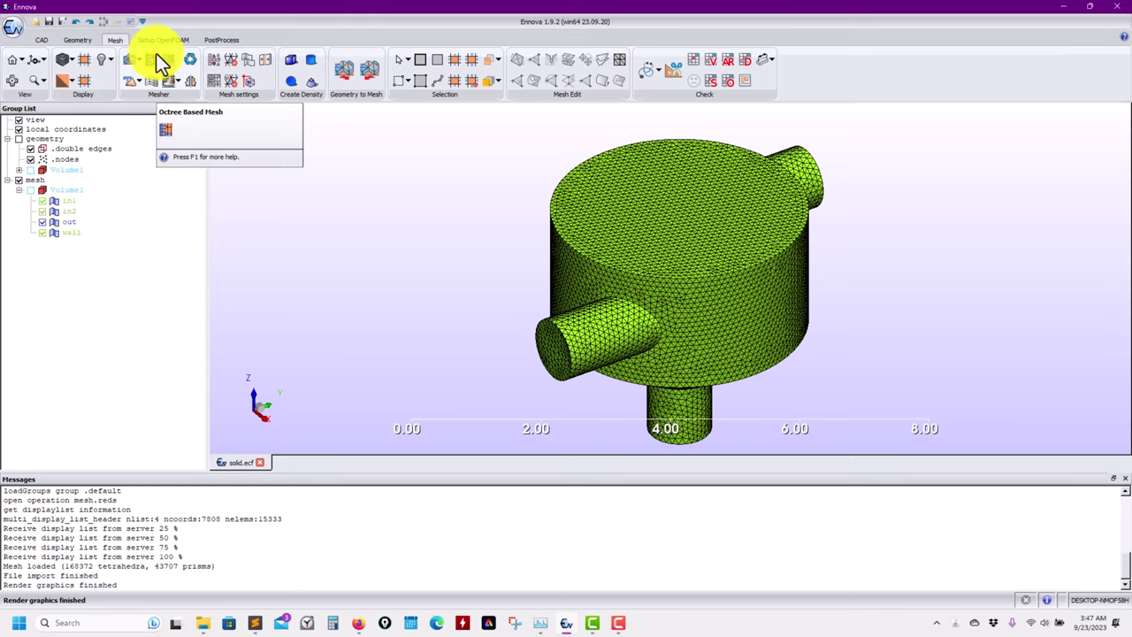
{"action": "left_click", "coordinate": [214, 59]}
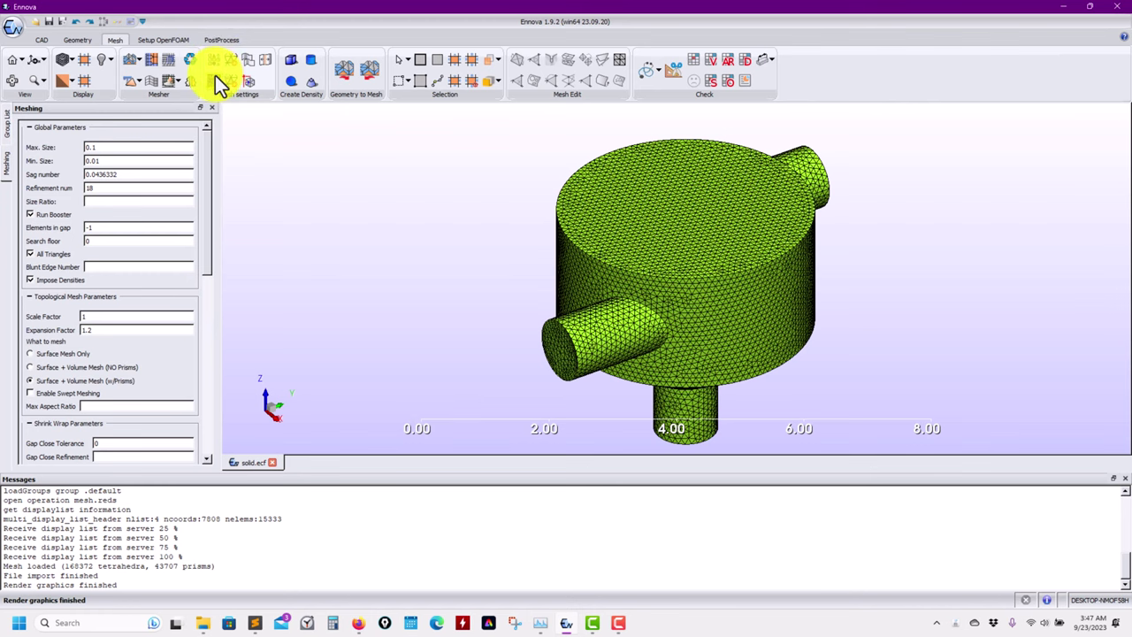
{"action": "left_click", "coordinate": [215, 78]}
{"action": "left_click", "coordinate": [215, 63]}
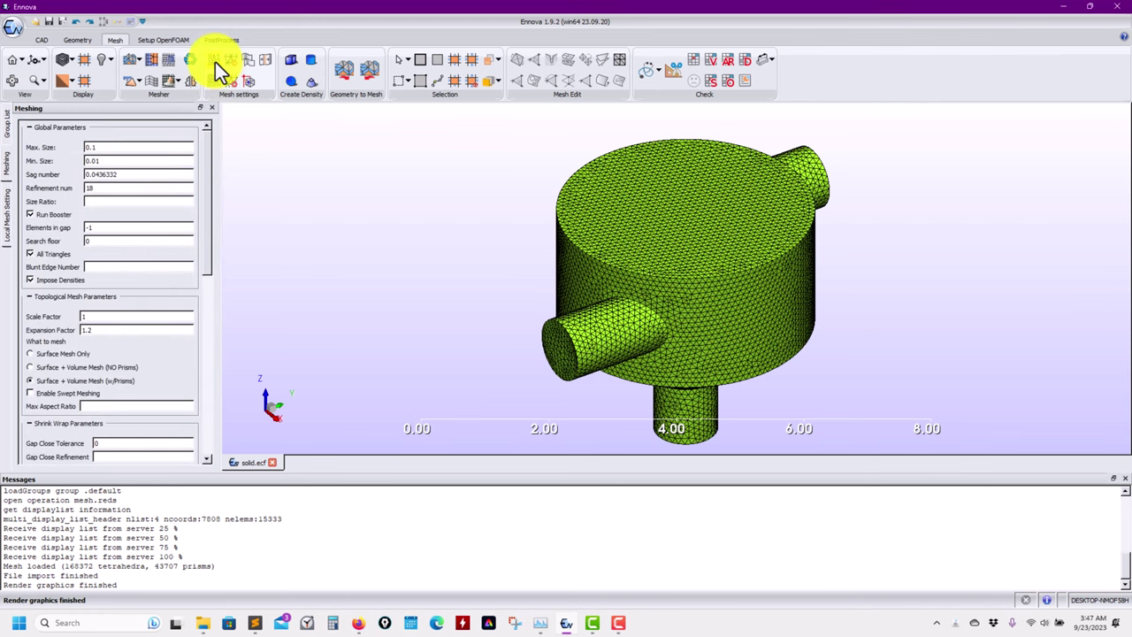
{"action": "scroll", "coordinate": [195, 332], "scroll_direction": "down", "scroll_amount": 3}
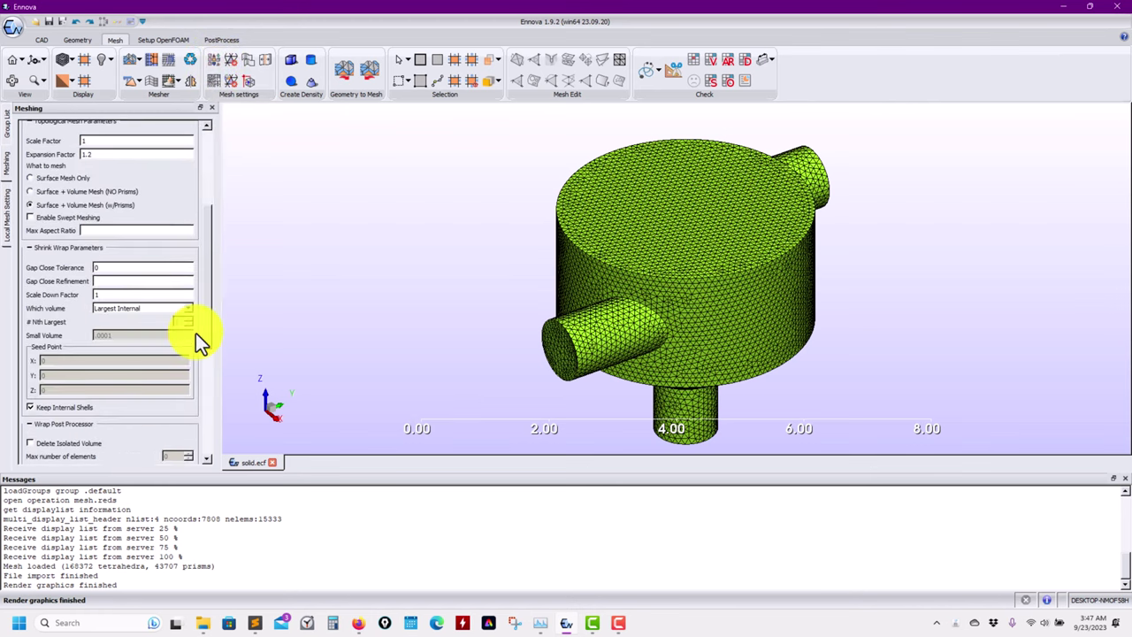
{"action": "scroll", "coordinate": [198, 155], "scroll_direction": "up", "scroll_amount": 3}
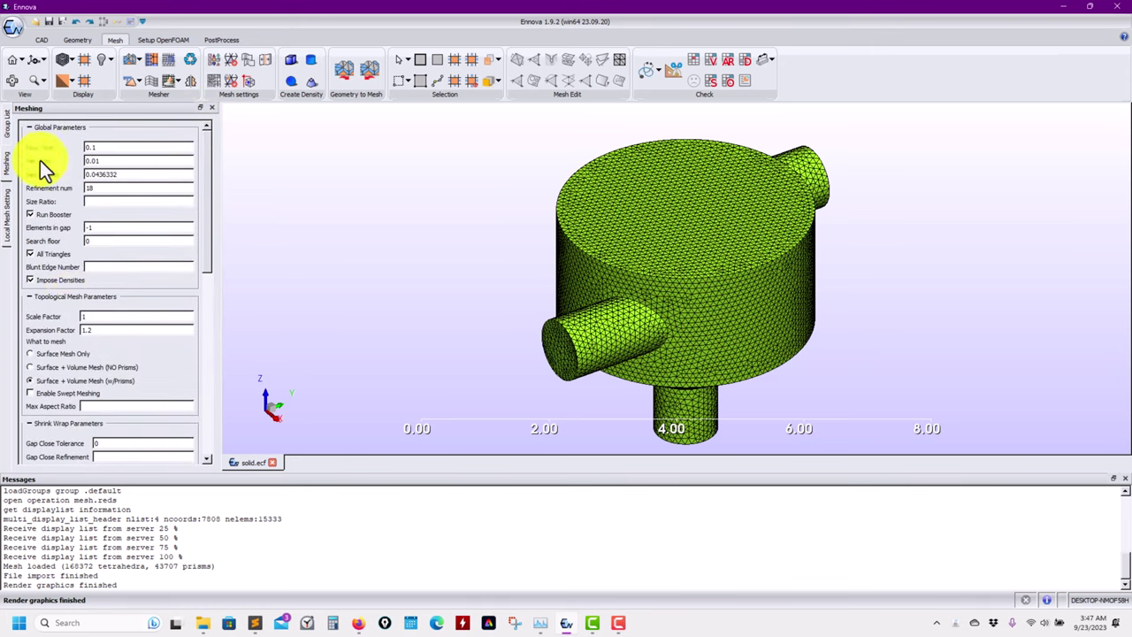
{"action": "scroll", "coordinate": [202, 175], "scroll_direction": "down", "scroll_amount": 10}
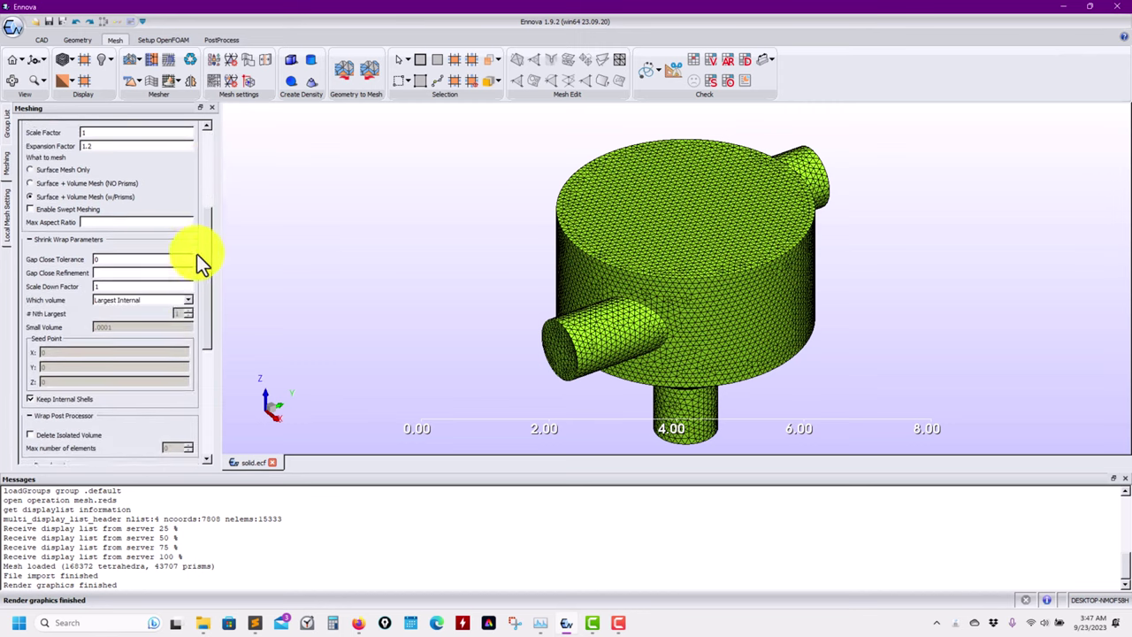
{"action": "scroll", "coordinate": [173, 266], "scroll_direction": "up", "scroll_amount": 10}
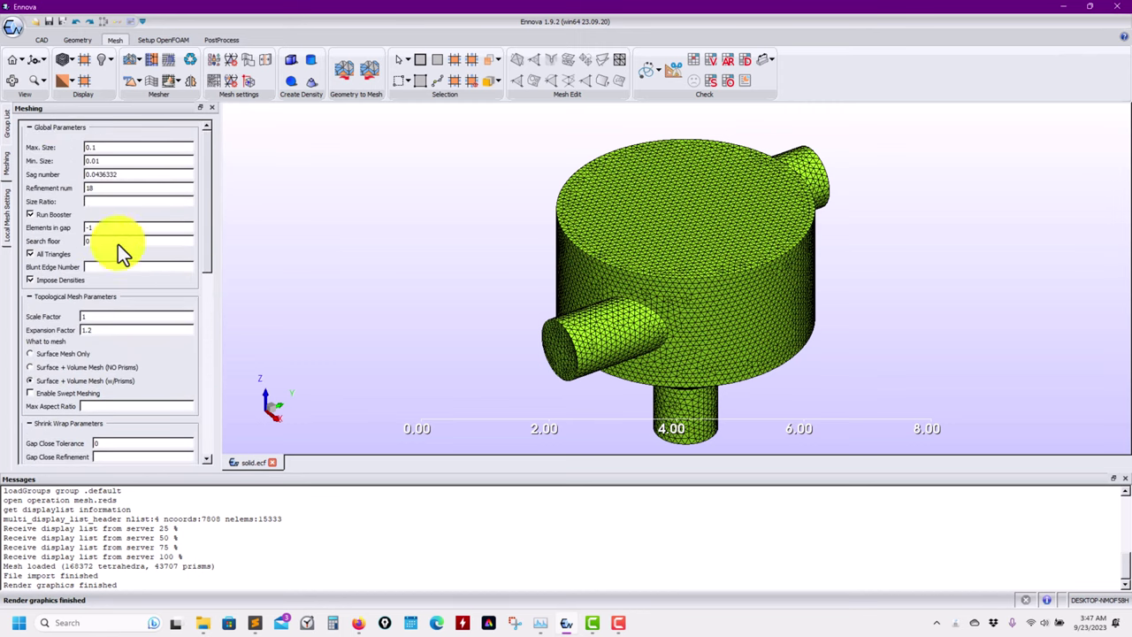
- Generate an octree-based mesh of the vessel, clearing the existing mesh
{"action": "middle_click_drag", "start_coordinate": [495, 277], "coordinate": [488, 256]}
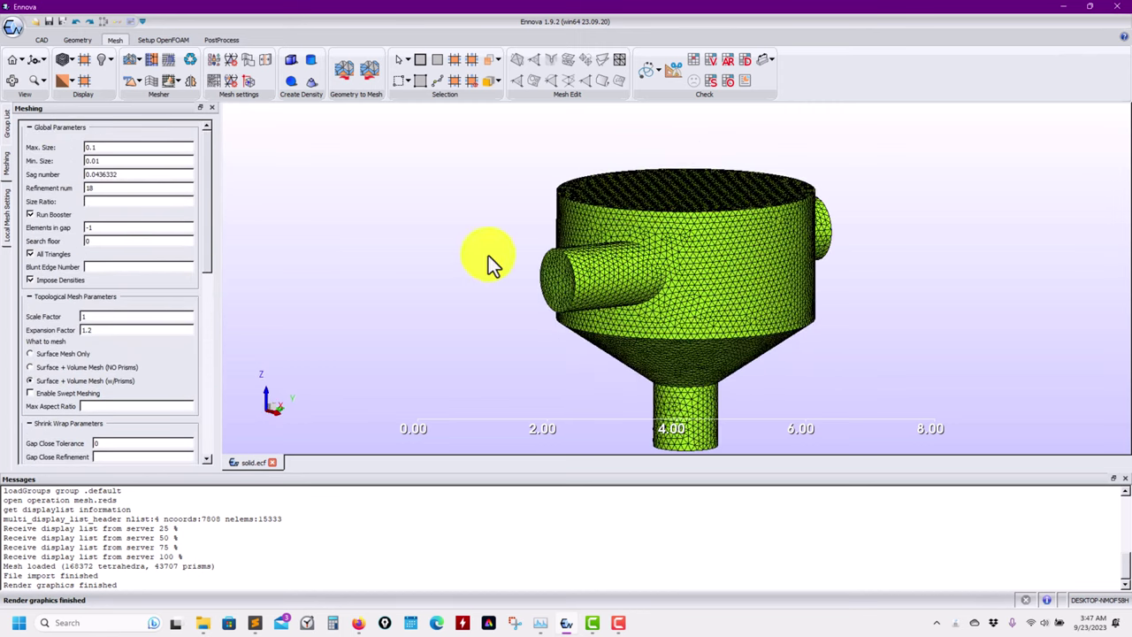
{"action": "middle_click_drag", "start_coordinate": [554, 276], "coordinate": [475, 238]}
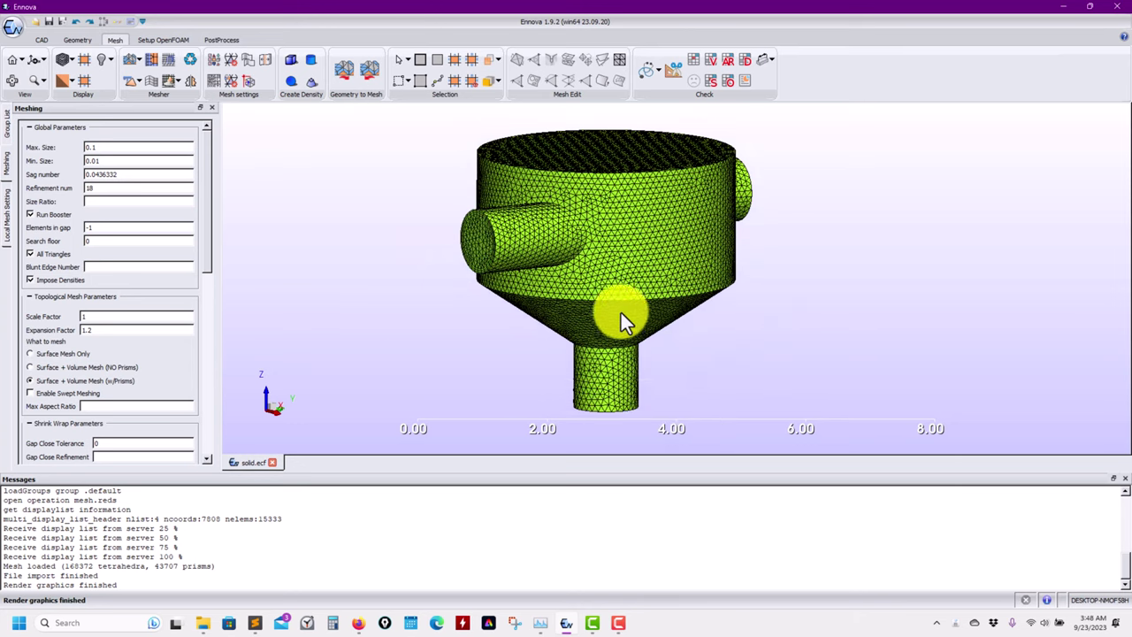
{"action": "scroll", "coordinate": [617, 317], "scroll_direction": "up", "scroll_amount": 2}
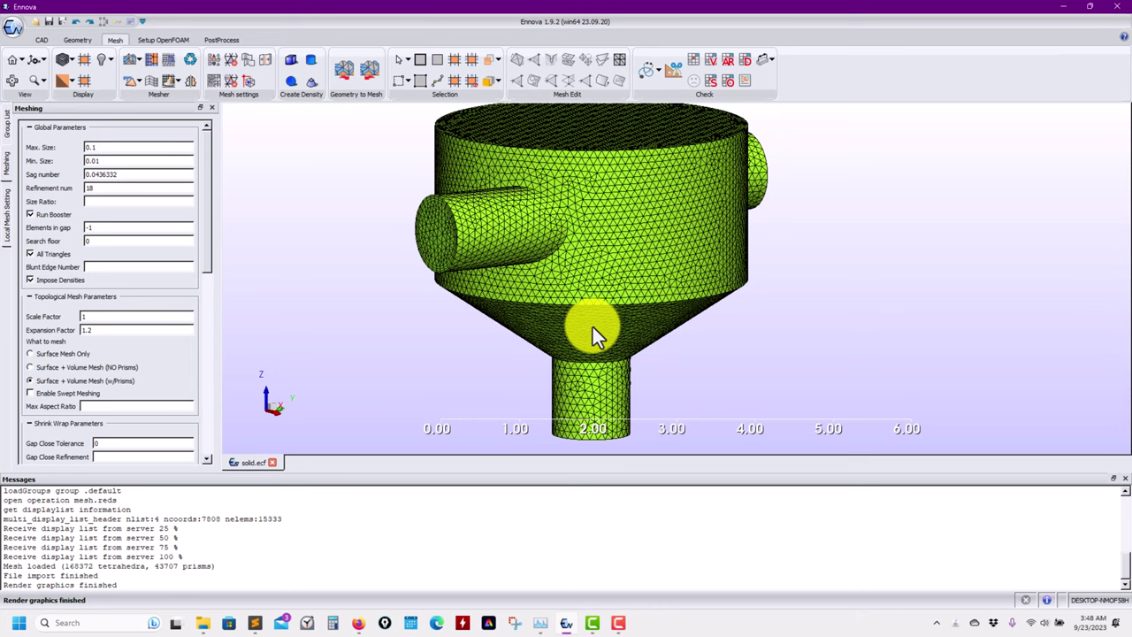
{"action": "scroll", "coordinate": [592, 326], "scroll_direction": "up", "scroll_amount": 2}
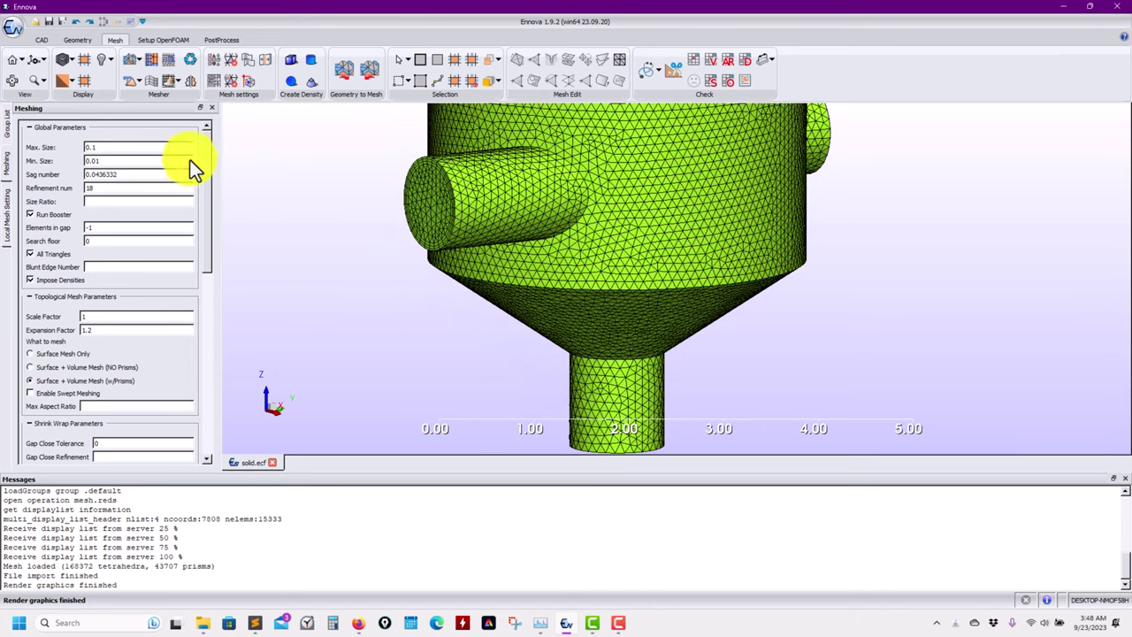
{"action": "left_click", "coordinate": [152, 62]}
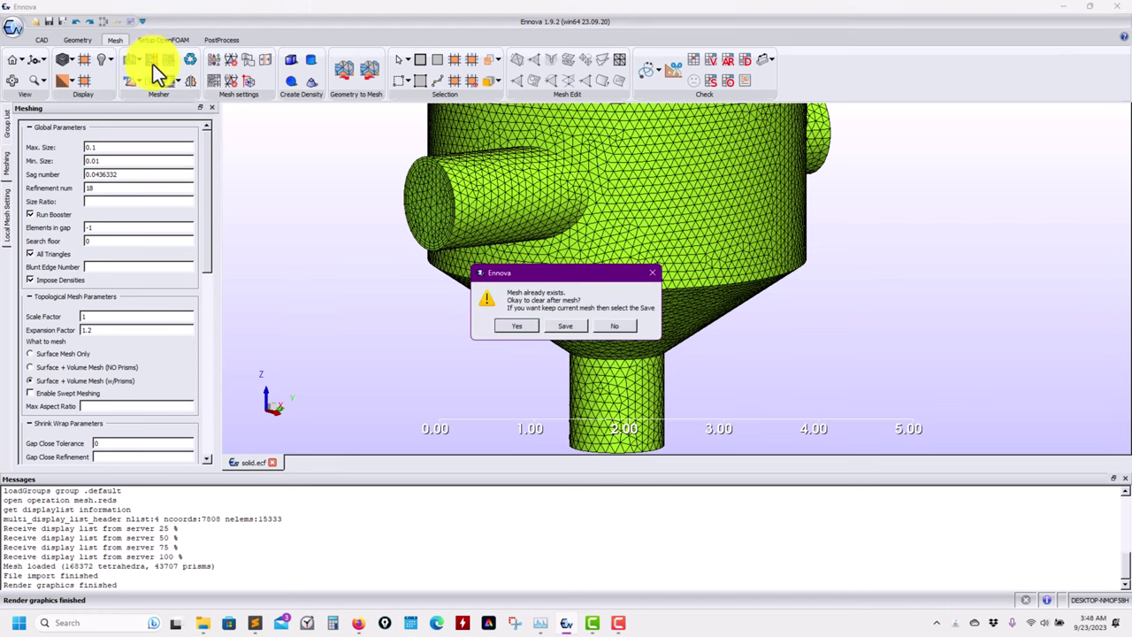
{"action": "left_click", "coordinate": [522, 327]}
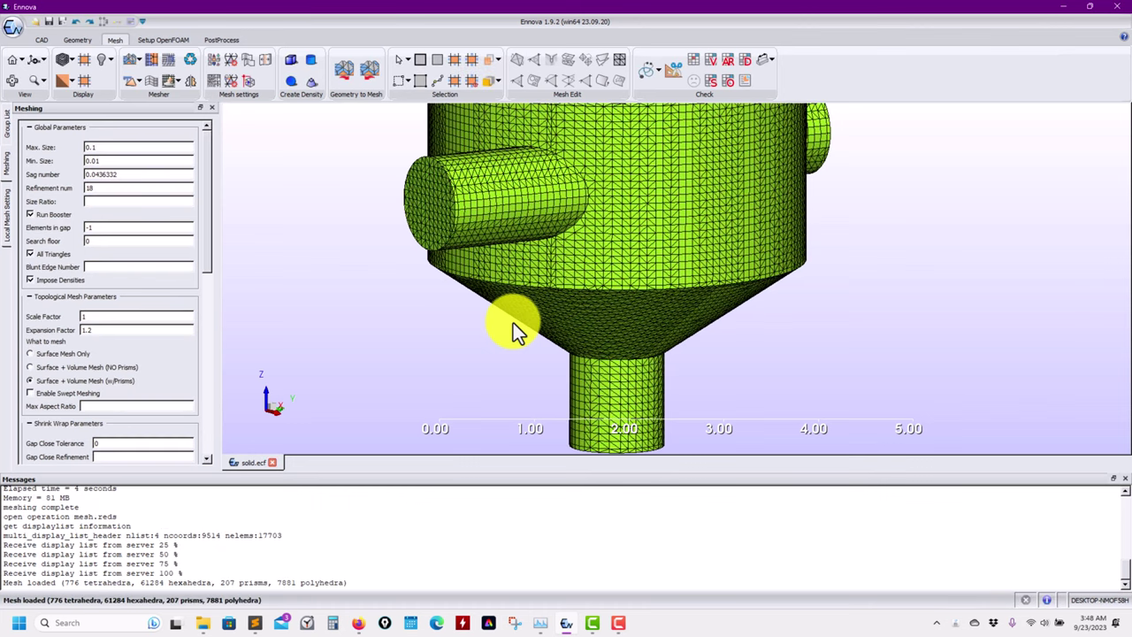
- Examine the new surface mesh on the vessel's top rim, side wall and inlet pipe from several angles
{"action": "left_click_drag", "start_coordinate": [513, 327], "coordinate": [613, 234]}
{"action": "scroll", "coordinate": [613, 234], "scroll_direction": "up", "scroll_amount": 8}
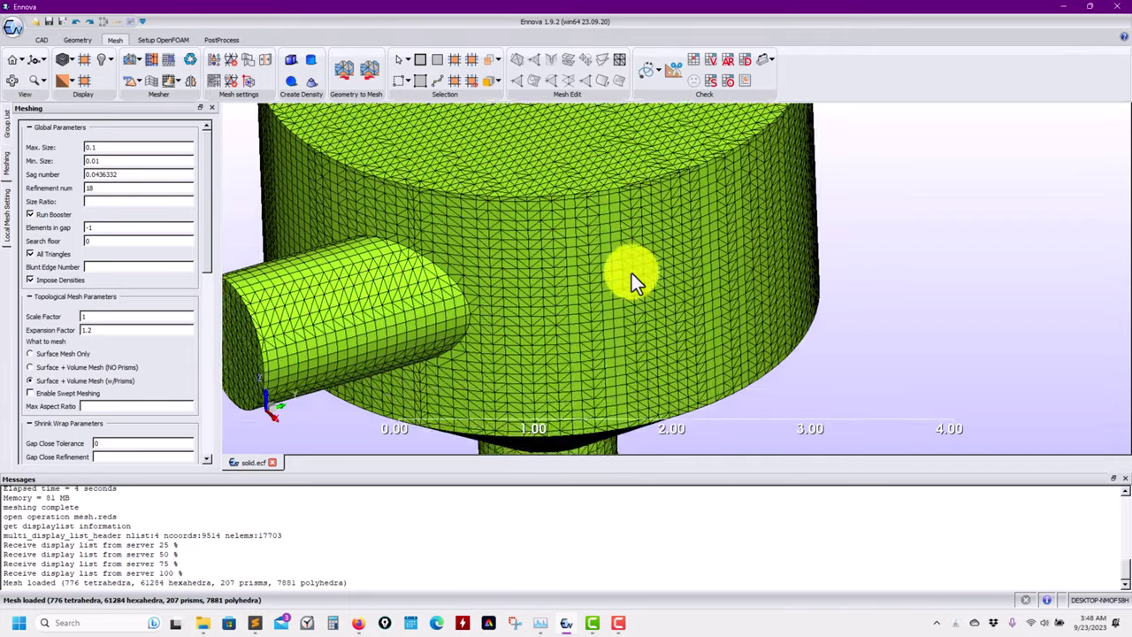
{"action": "left_click_drag", "start_coordinate": [620, 301], "coordinate": [638, 316]}
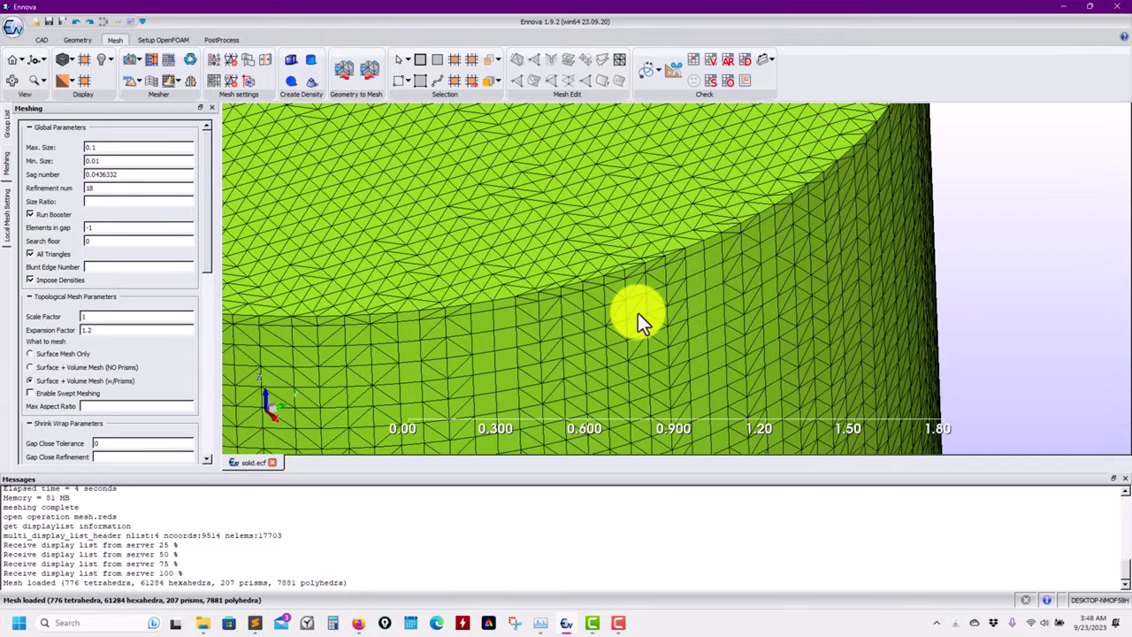
{"action": "scroll", "coordinate": [638, 313], "scroll_direction": "up", "scroll_amount": 8}
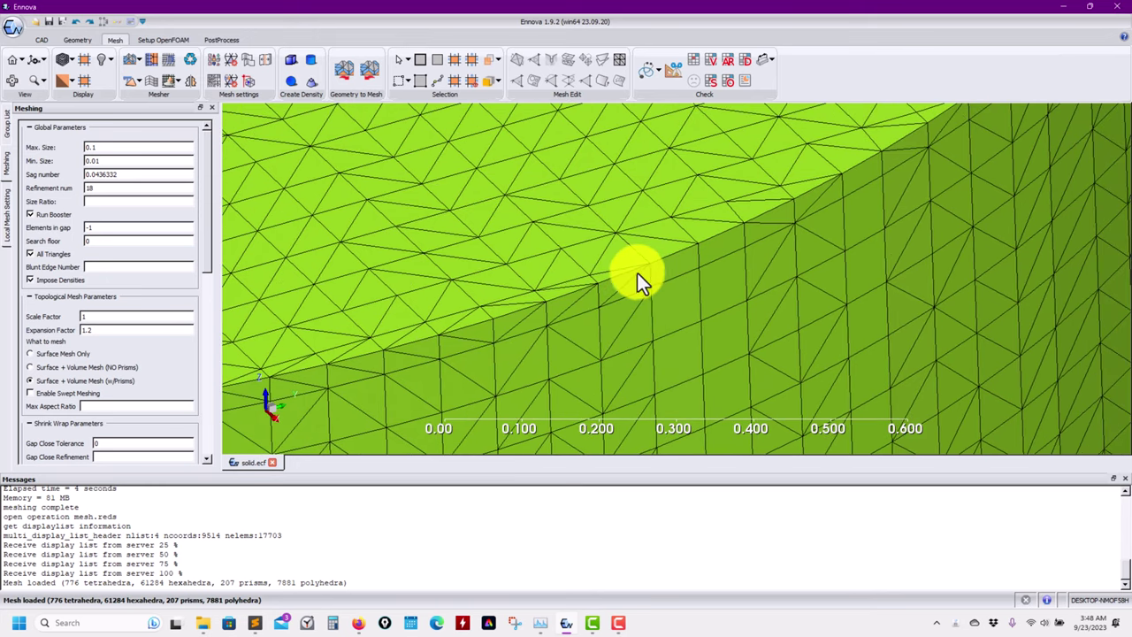
{"action": "scroll", "coordinate": [597, 299], "scroll_direction": "down", "scroll_amount": 8}
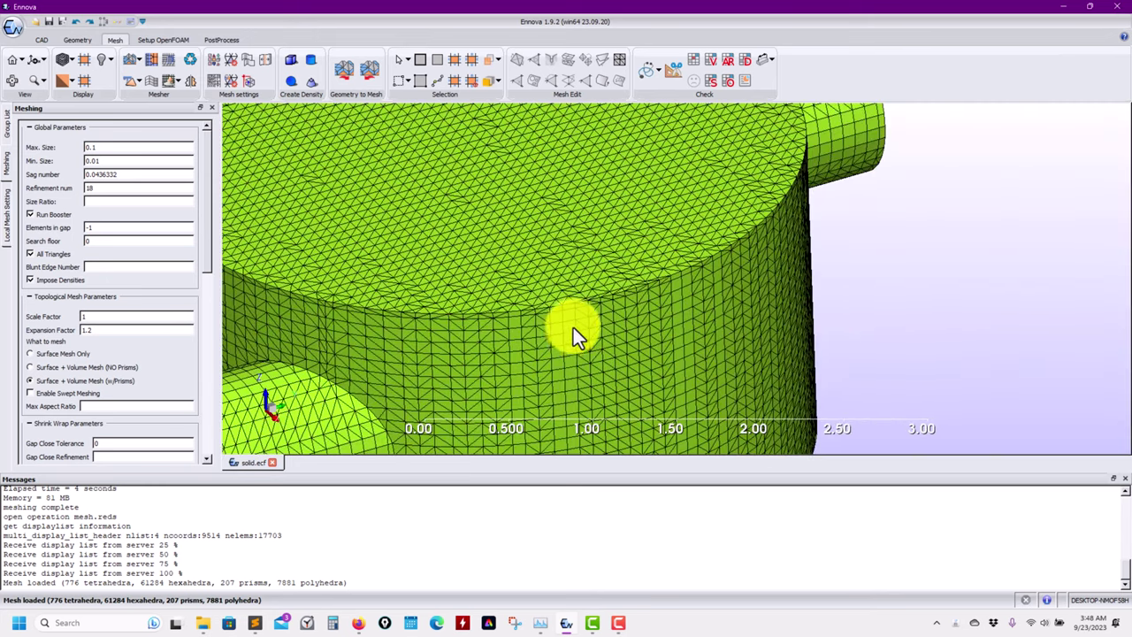
{"action": "scroll", "coordinate": [557, 334], "scroll_direction": "down", "scroll_amount": 6}
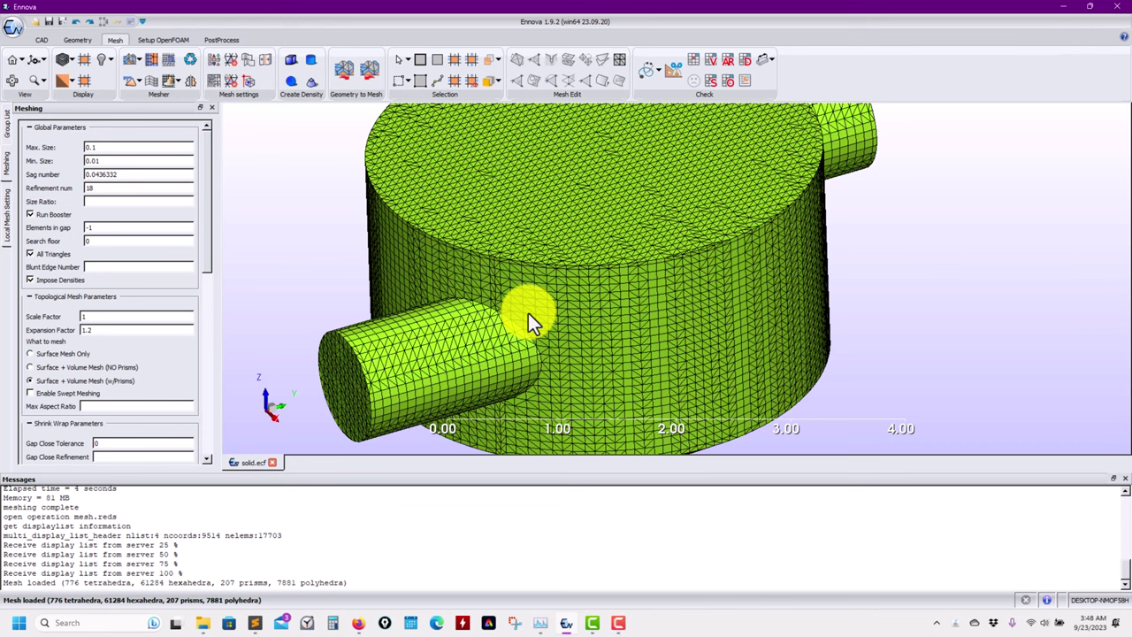
{"action": "scroll", "coordinate": [529, 317], "scroll_direction": "up", "scroll_amount": 3}
{"action": "scroll", "coordinate": [534, 314], "scroll_direction": "down", "scroll_amount": 3}
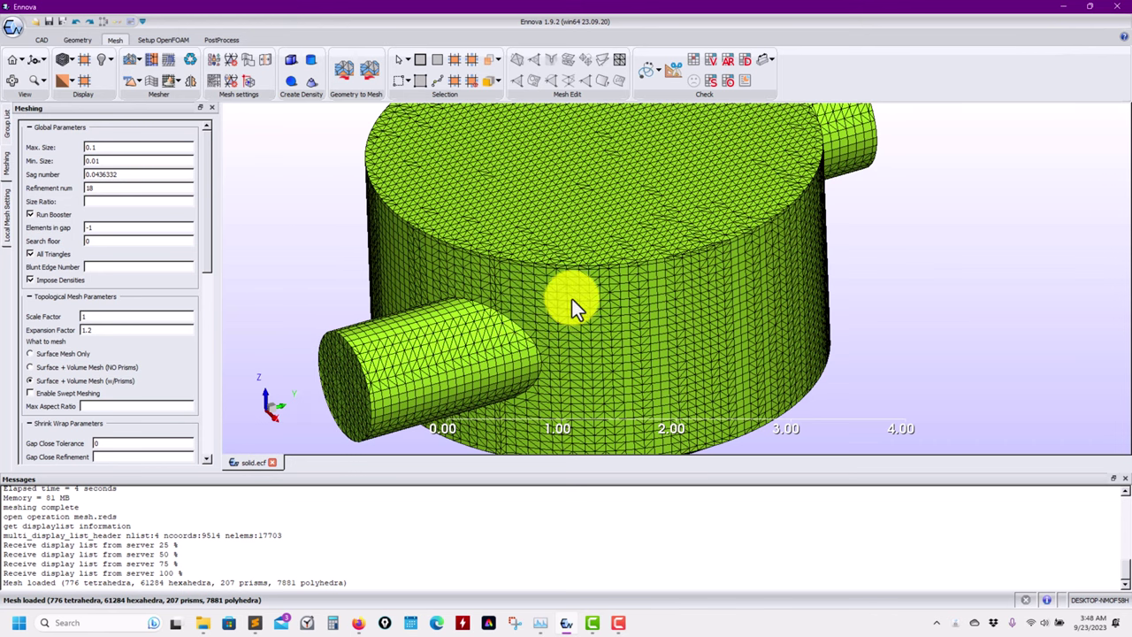
{"action": "left_click_drag", "start_coordinate": [572, 299], "coordinate": [559, 233]}
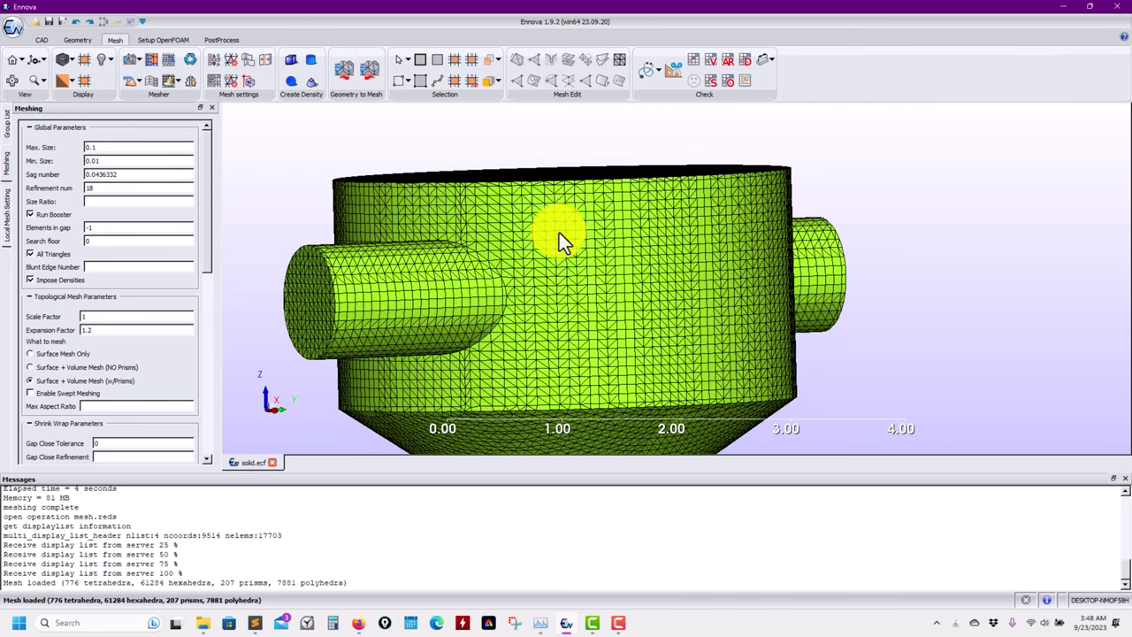
- Extract a cut plane through the mesh with its normal along X, shown as faces, and turn off all plane drawing aids
{"action": "left_click", "coordinate": [676, 71]}
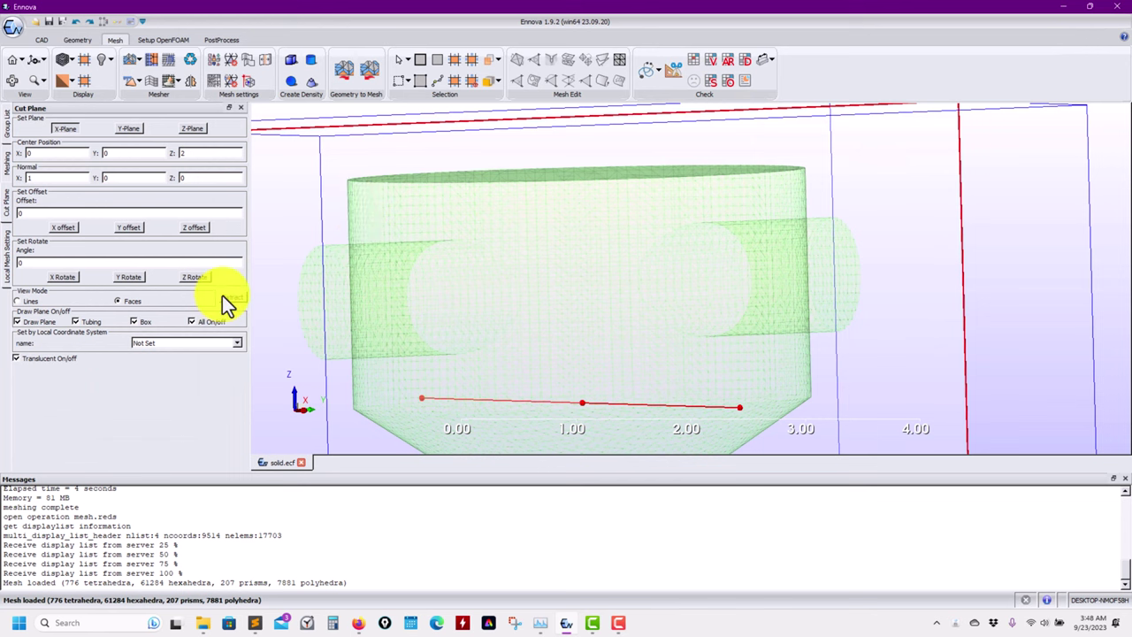
{"action": "left_click", "coordinate": [227, 297]}
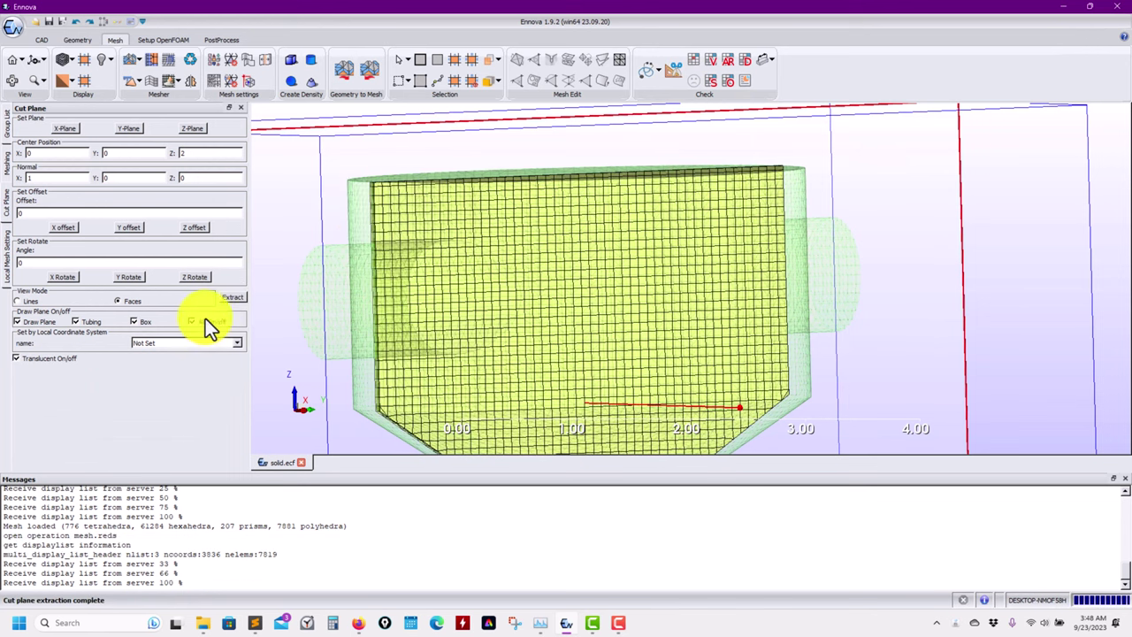
{"action": "left_click", "coordinate": [204, 320]}
{"action": "left_click", "coordinate": [40, 358]}
{"action": "left_click", "coordinate": [42, 358]}
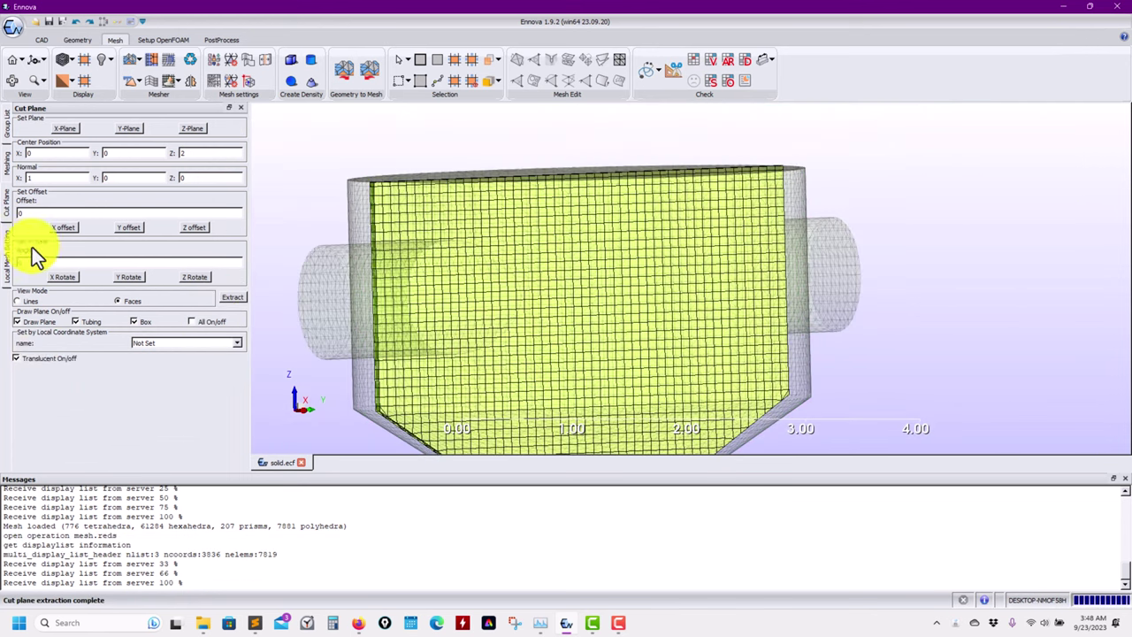
- Examine the interior cells on the cut section through the vessel body, cone and outlet pipe
{"action": "scroll", "coordinate": [929, 328], "scroll_direction": "up", "scroll_amount": 5}
{"action": "scroll", "coordinate": [702, 290], "scroll_direction": "down", "scroll_amount": 6}
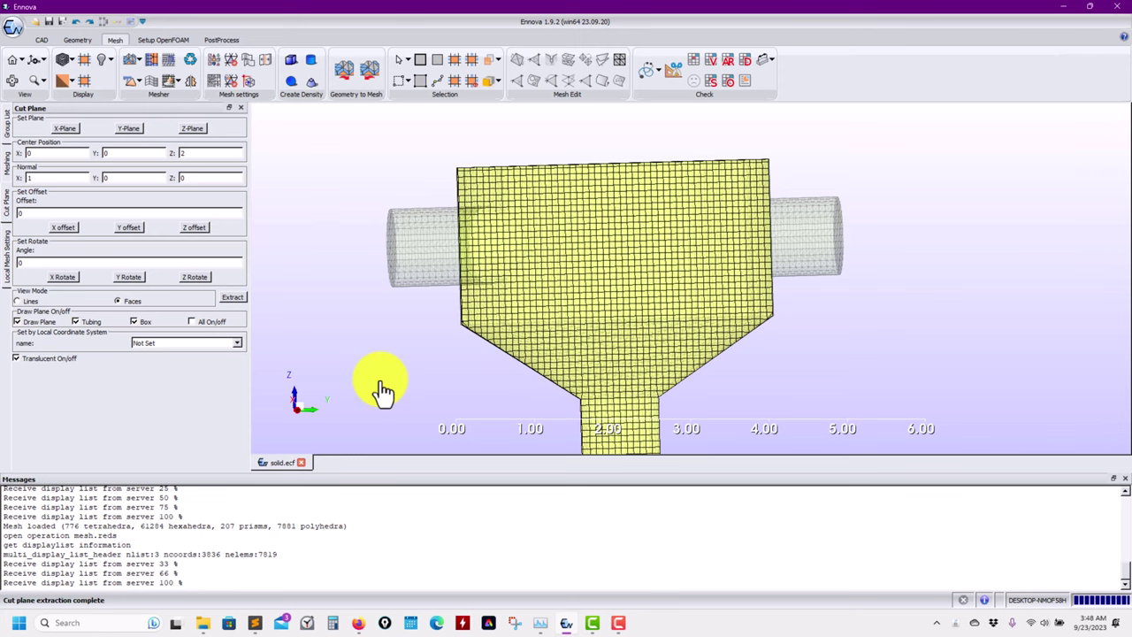
{"action": "scroll", "coordinate": [445, 377], "scroll_direction": "down", "scroll_amount": 3}
{"action": "middle_click_drag", "start_coordinate": [712, 394], "coordinate": [726, 295]}
{"action": "scroll", "coordinate": [741, 274], "scroll_direction": "up", "scroll_amount": 3}
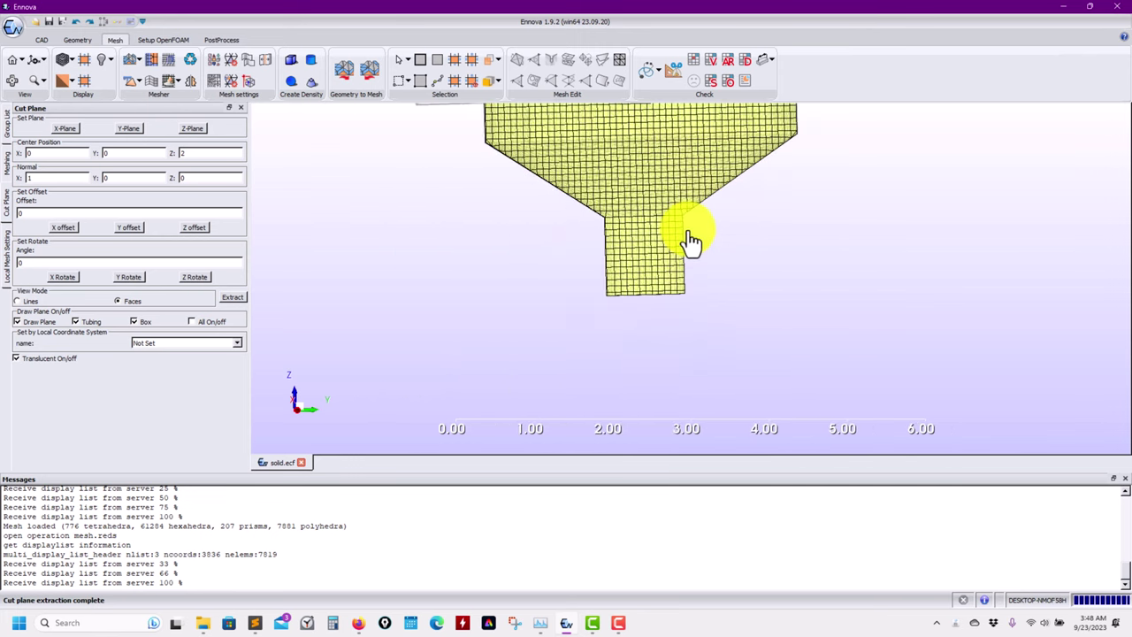
{"action": "scroll", "coordinate": [687, 234], "scroll_direction": "up", "scroll_amount": 4}
{"action": "middle_click_drag", "start_coordinate": [654, 333], "coordinate": [726, 429]}
{"action": "middle_click_drag", "start_coordinate": [541, 323], "coordinate": [586, 326]}
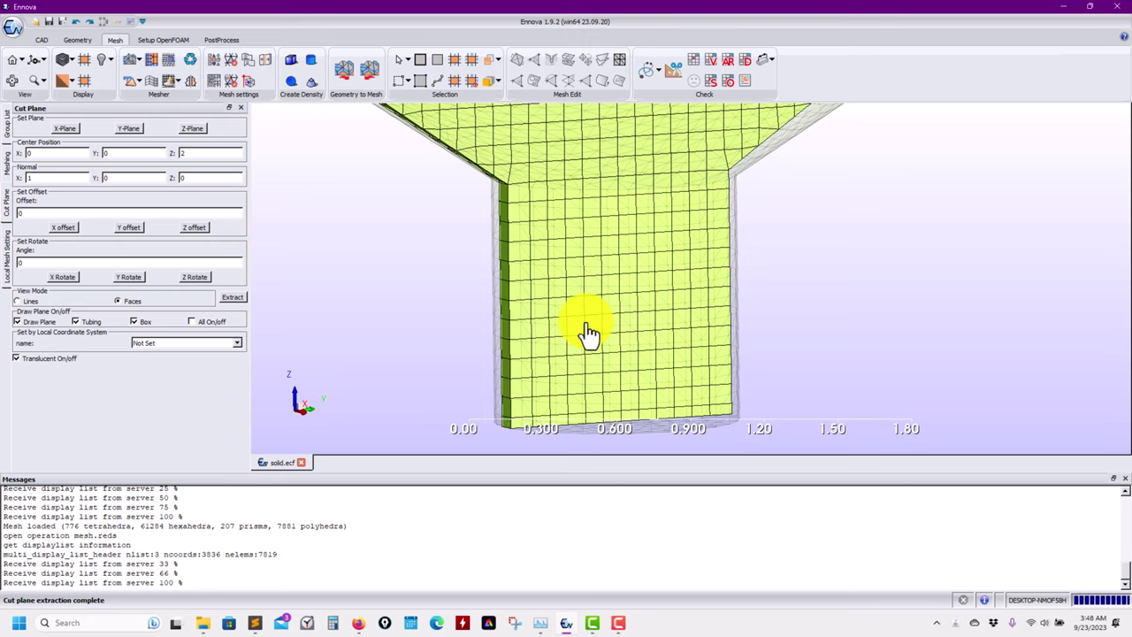
{"action": "scroll", "coordinate": [670, 255], "scroll_direction": "down", "scroll_amount": 2}
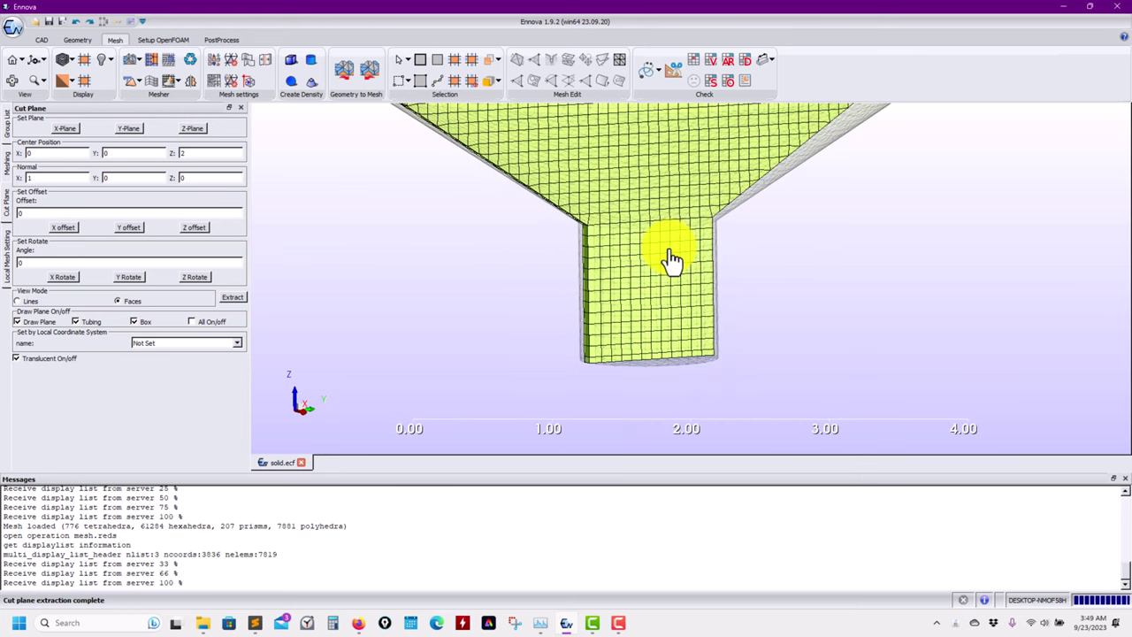
{"action": "mouse_move", "coordinate": [683, 298]}
{"action": "middle_mouse_down"}
{"action": "mouse_move", "coordinate": [688, 365]}
{"action": "mouse_move", "coordinate": [668, 414]}
{"action": "mouse_move", "coordinate": [669, 309]}
{"action": "middle_mouse_up"}
{"action": "scroll", "coordinate": [670, 309], "scroll_direction": "down", "scroll_amount": 3}
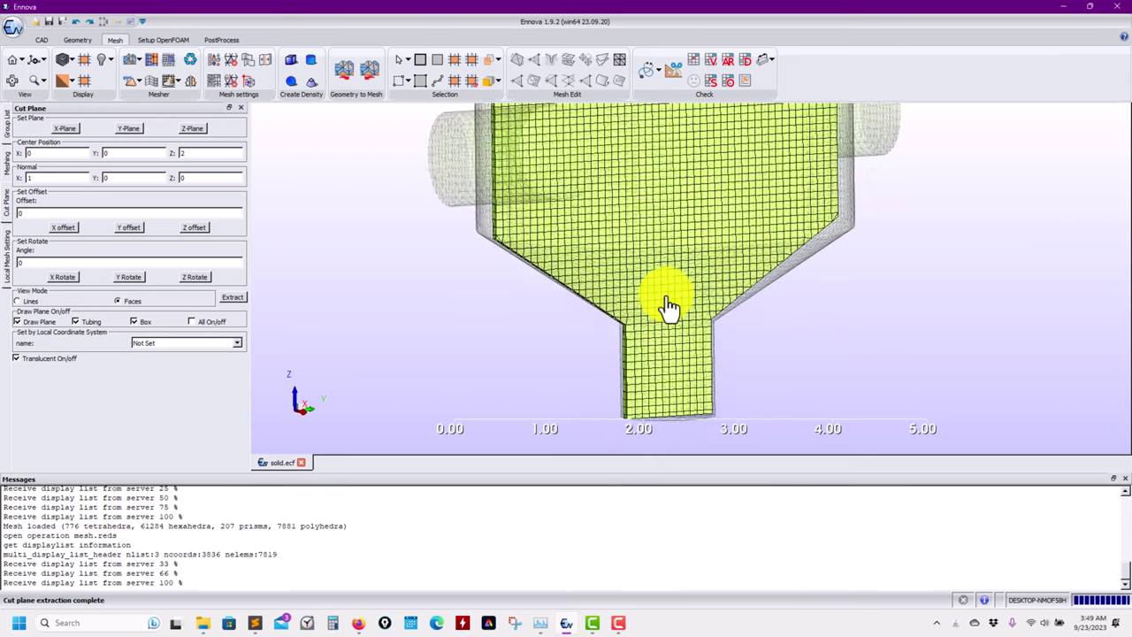
{"action": "left_click_drag", "start_coordinate": [669, 283], "coordinate": [615, 206]}
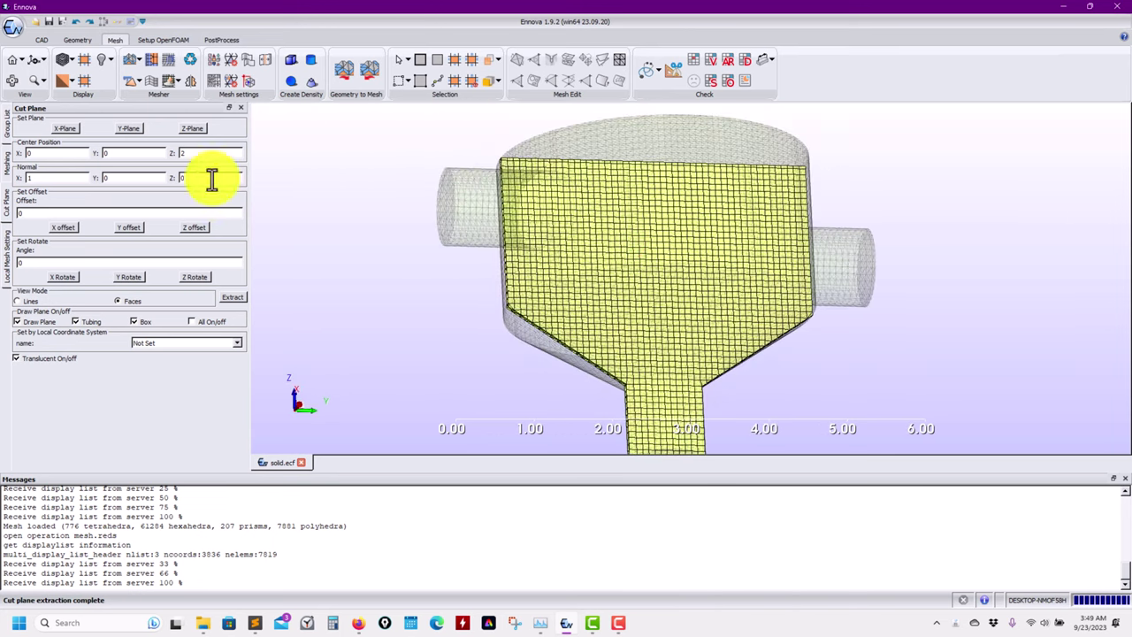
- Delete the whole mesh from the group list
{"action": "left_click", "coordinate": [9, 167]}
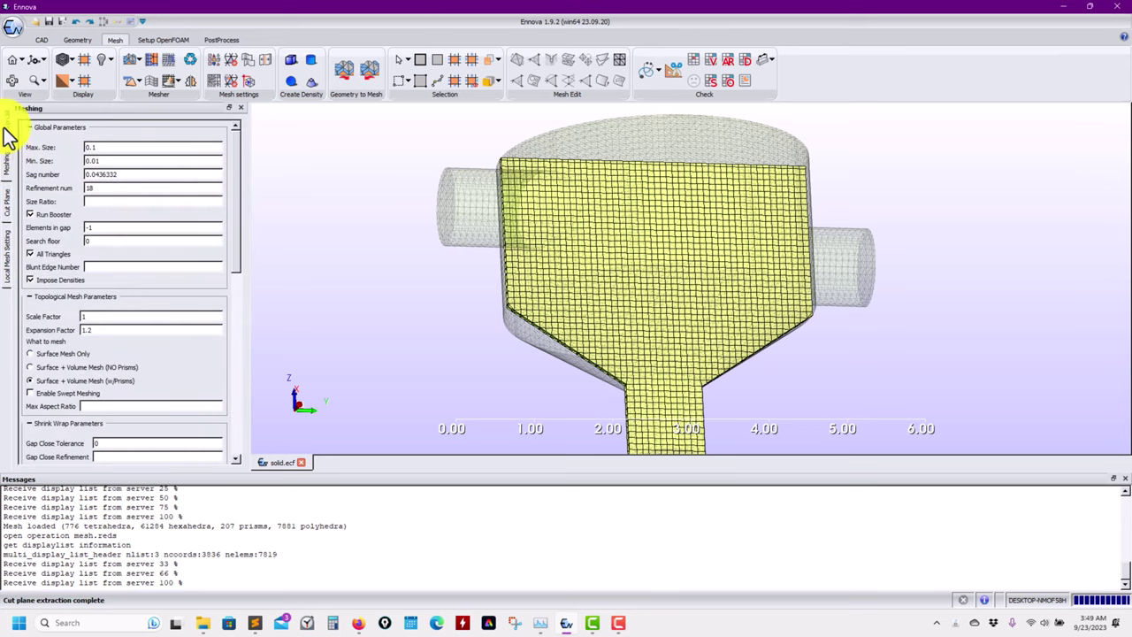
{"action": "left_click", "coordinate": [8, 133]}
{"action": "right_click", "coordinate": [58, 243]}
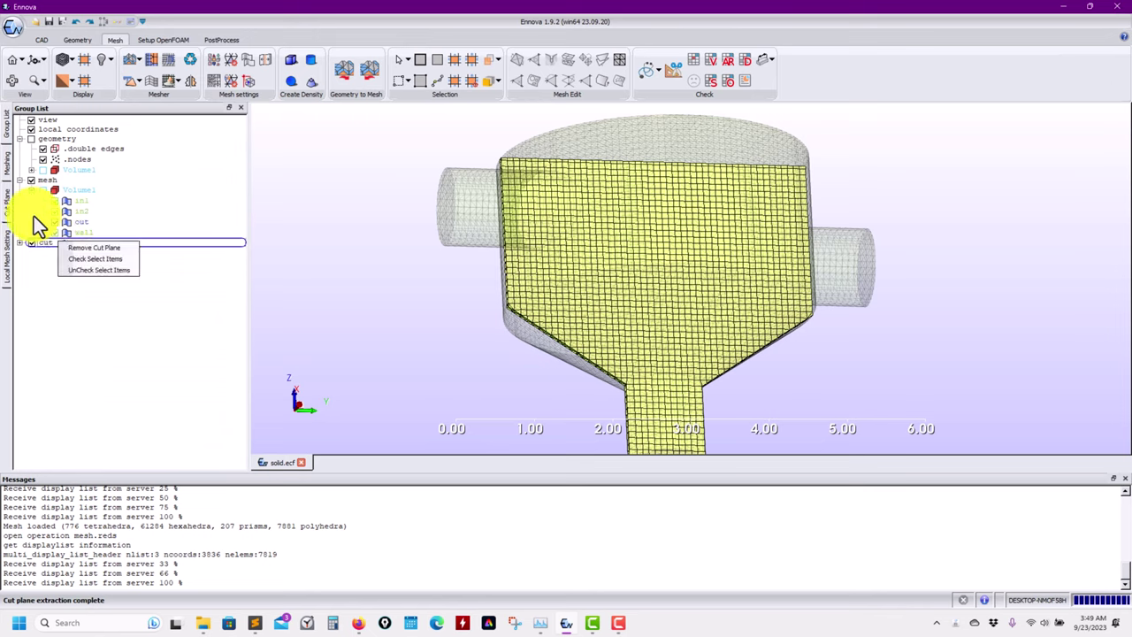
{"action": "left_click", "coordinate": [52, 181]}
{"action": "right_click", "coordinate": [53, 183]}
{"action": "left_click", "coordinate": [76, 190]}
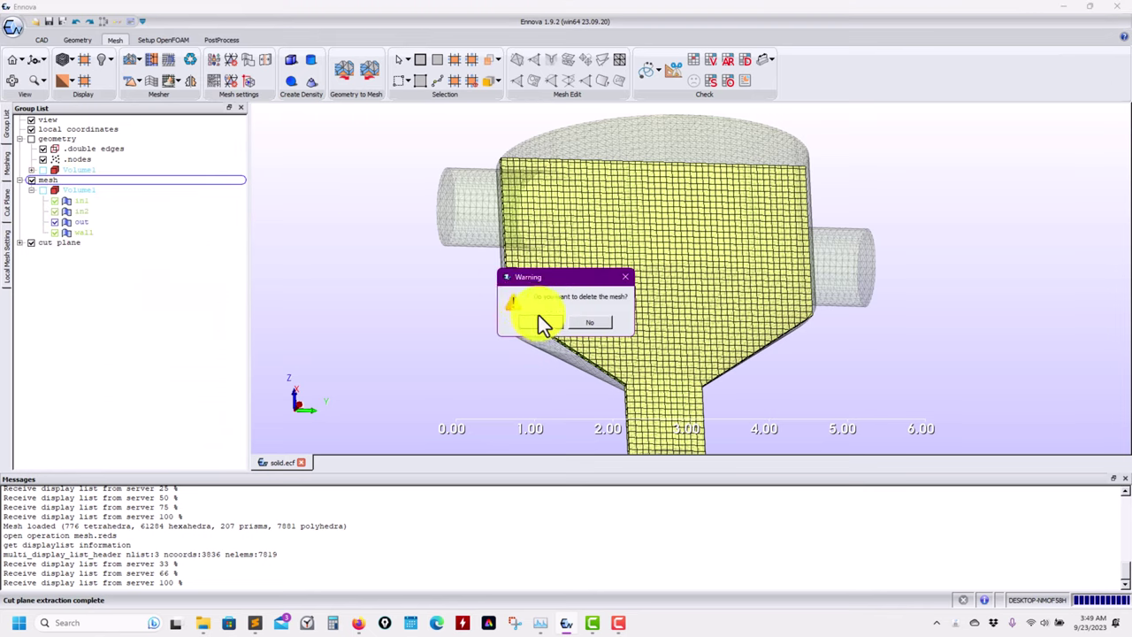
{"action": "left_click", "coordinate": [583, 321]}
- Show the geometry's wall group and move the outlet pipe's cylindrical face into a new group named wall1
{"action": "middle_click_drag", "start_coordinate": [556, 362], "coordinate": [480, 227]}
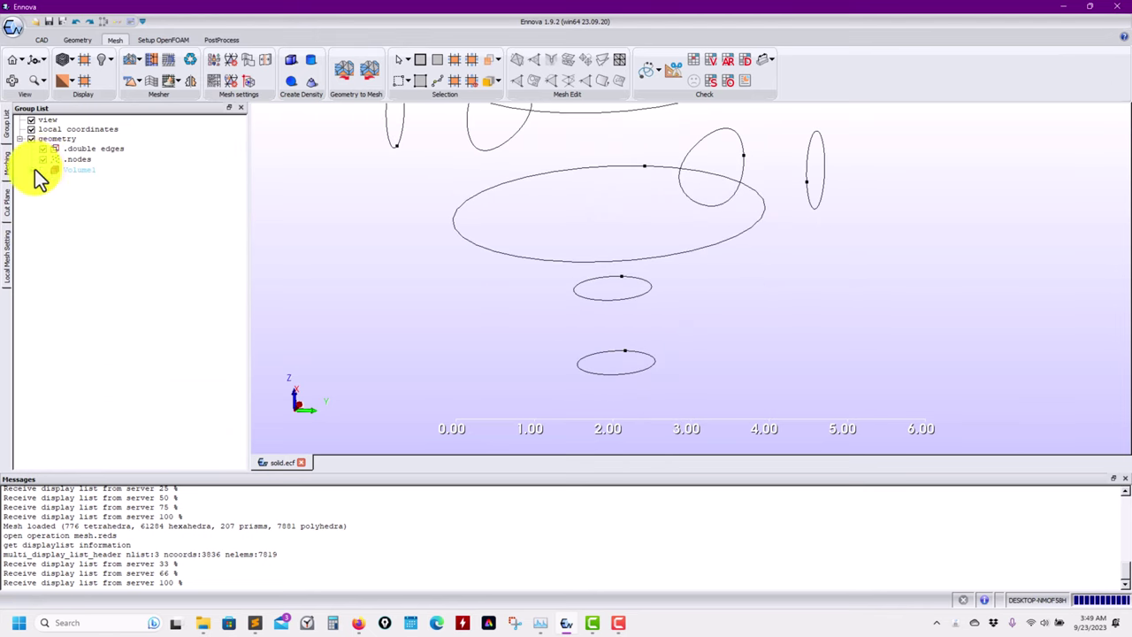
{"action": "left_click", "coordinate": [33, 169]}
{"action": "left_click", "coordinate": [54, 213]}
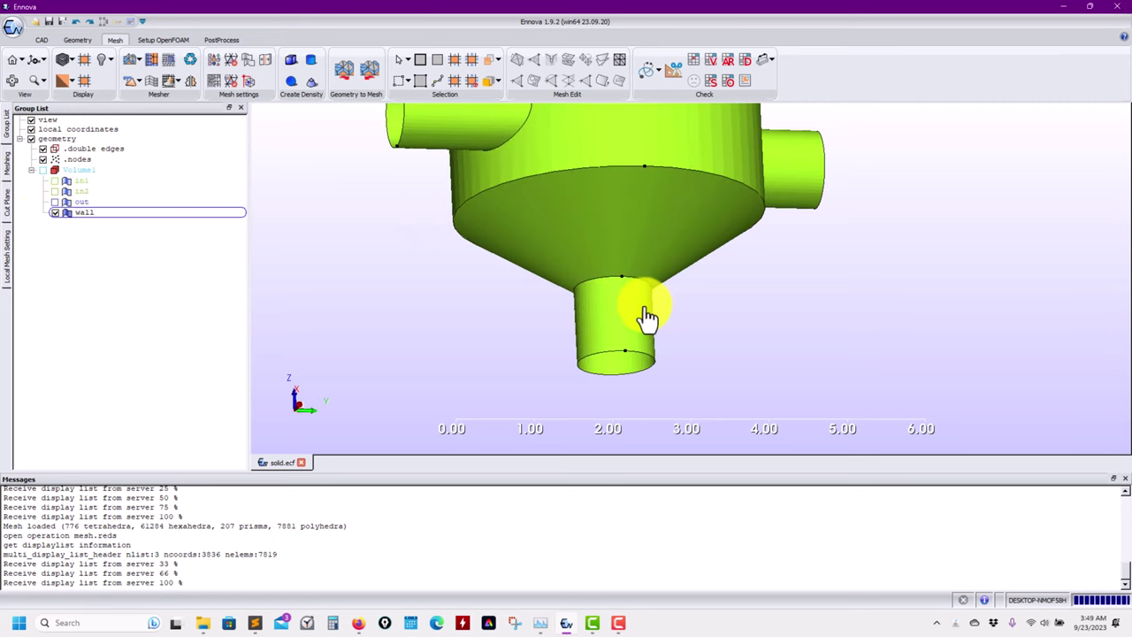
{"action": "left_click", "coordinate": [647, 320]}
{"action": "right_click", "coordinate": [645, 311]}
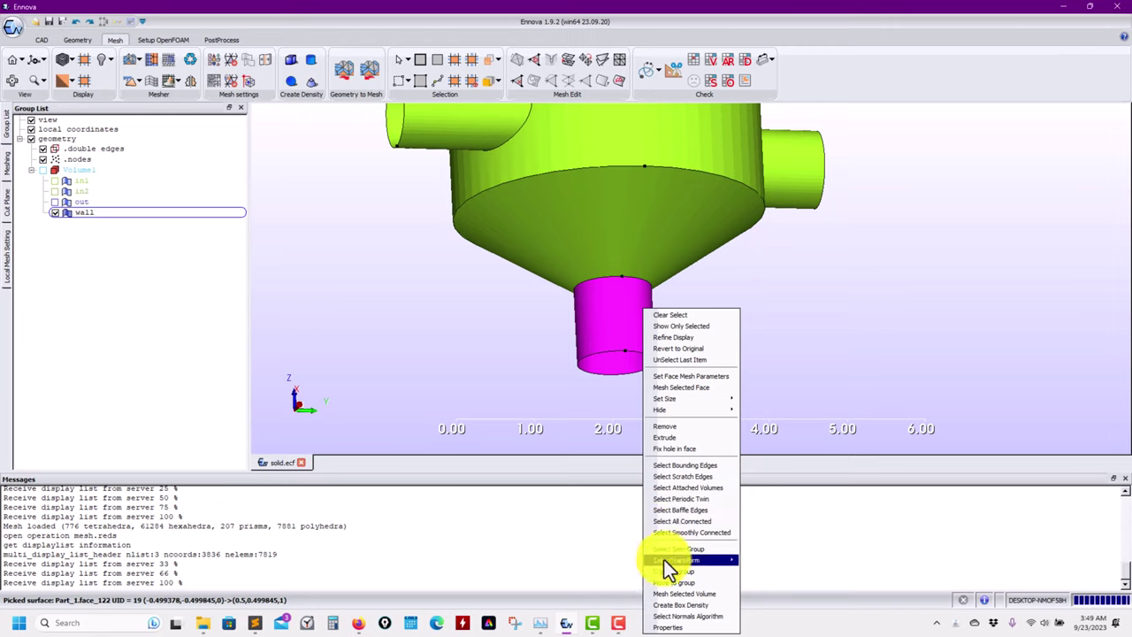
{"action": "left_click", "coordinate": [678, 583]}
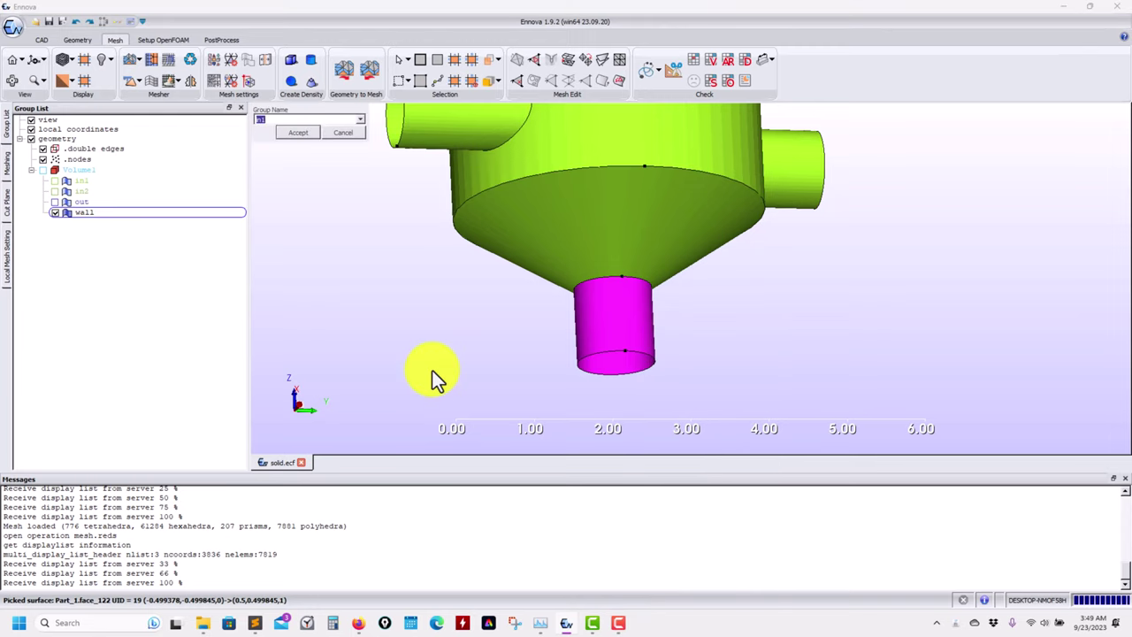
{"action": "key", "text": "Return"}
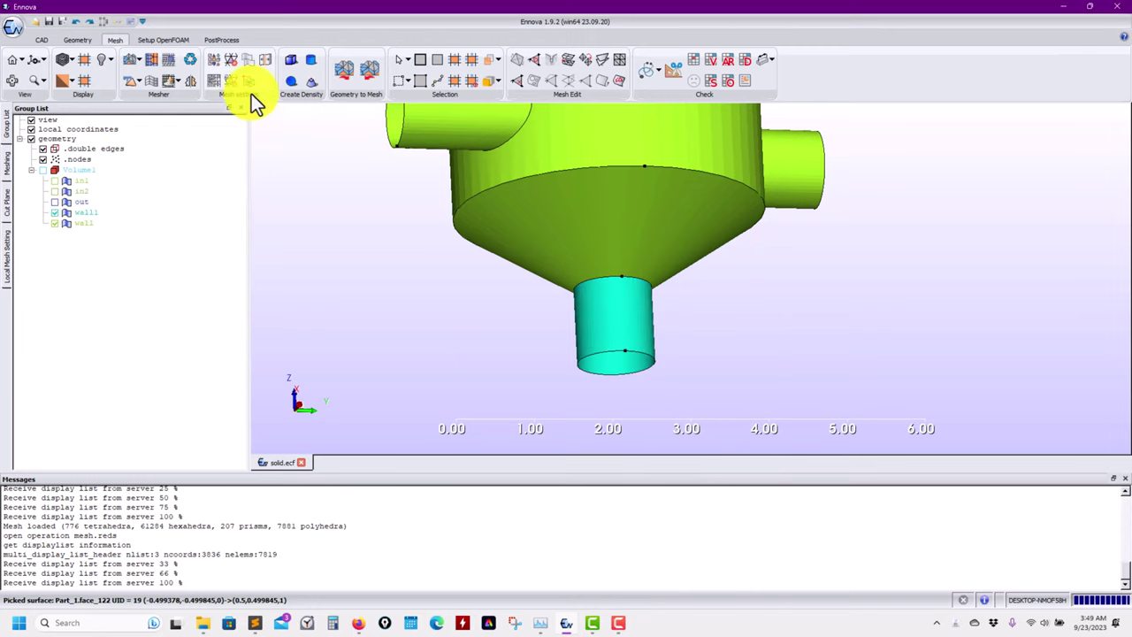
- Set the local maximum mesh size of group wall1 to 0.05 and generate the mesh
{"action": "left_click", "coordinate": [210, 80]}
{"action": "scroll", "coordinate": [49, 433], "scroll_direction": "down", "scroll_amount": 1}
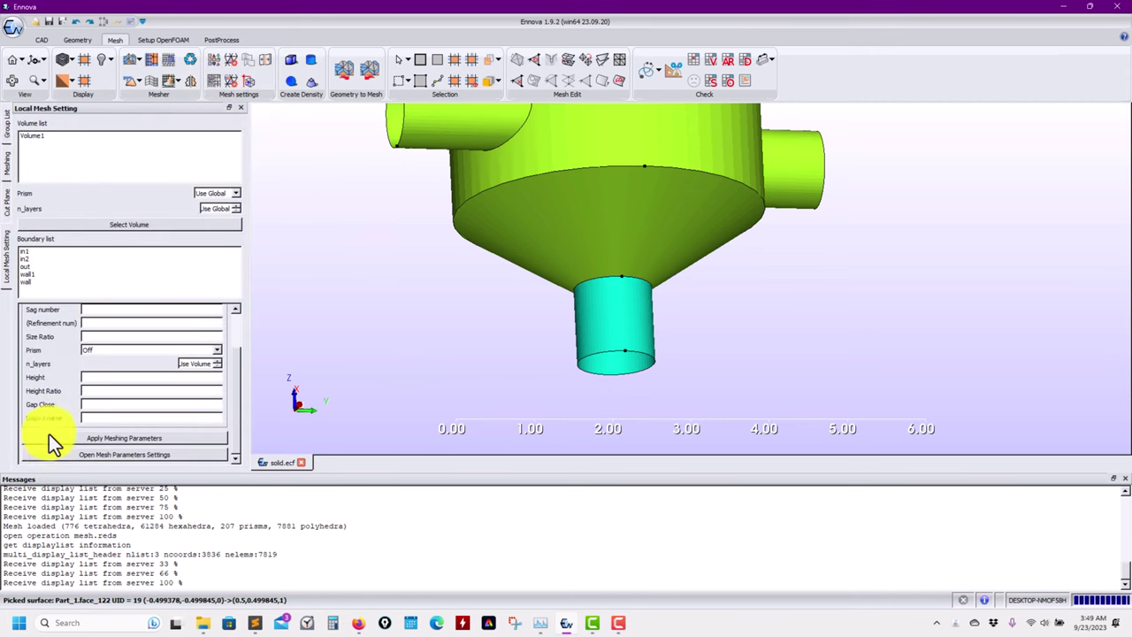
{"action": "left_click", "coordinate": [69, 456]}
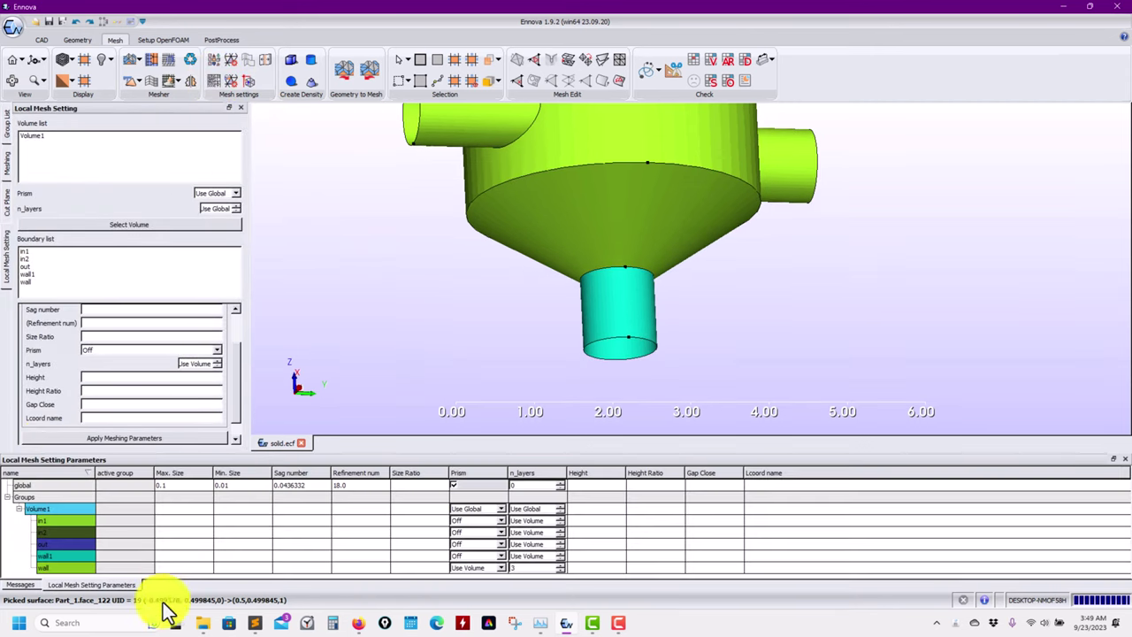
{"action": "left_click", "coordinate": [183, 559]}
{"action": "type", "text": "0"}
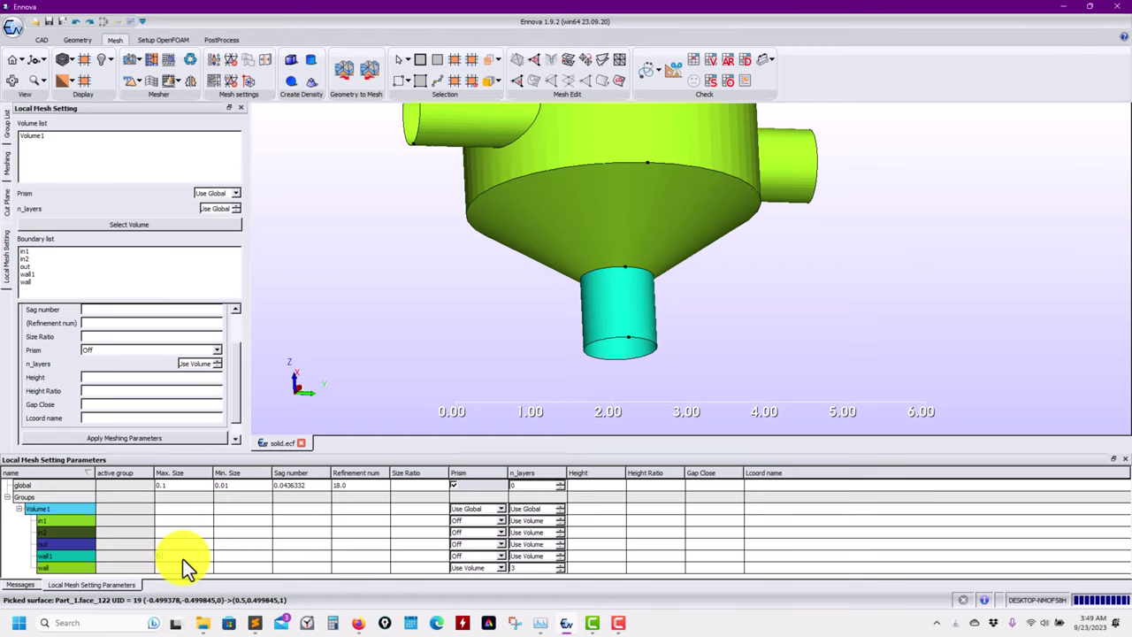
{"action": "type", "text": ".05"}
{"action": "key", "text": "Return"}
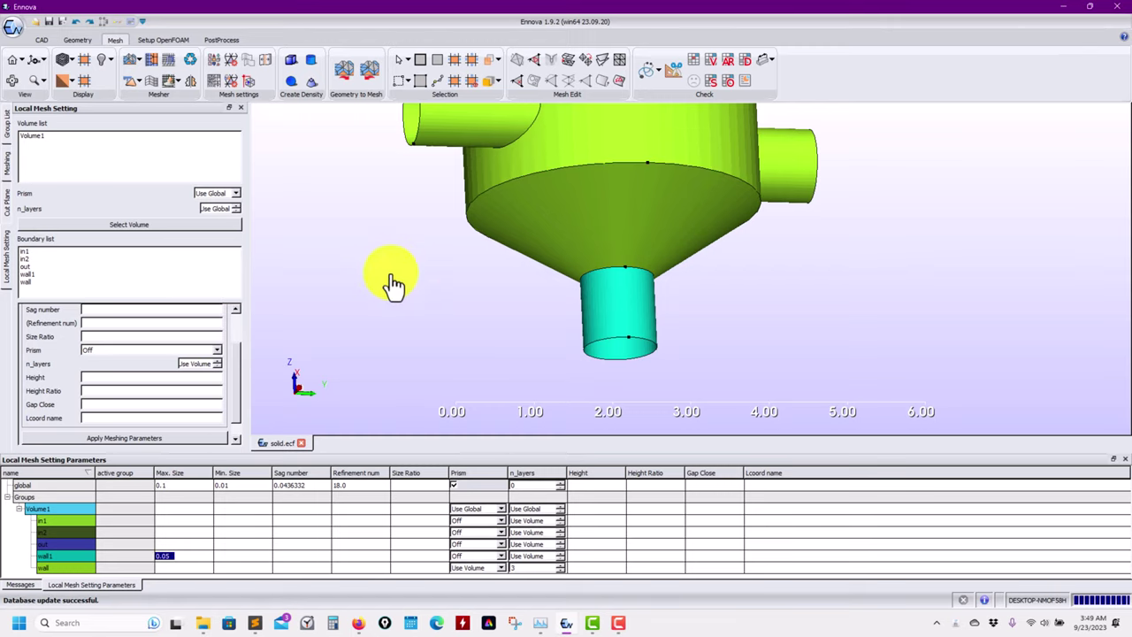
{"action": "left_click", "coordinate": [151, 60]}
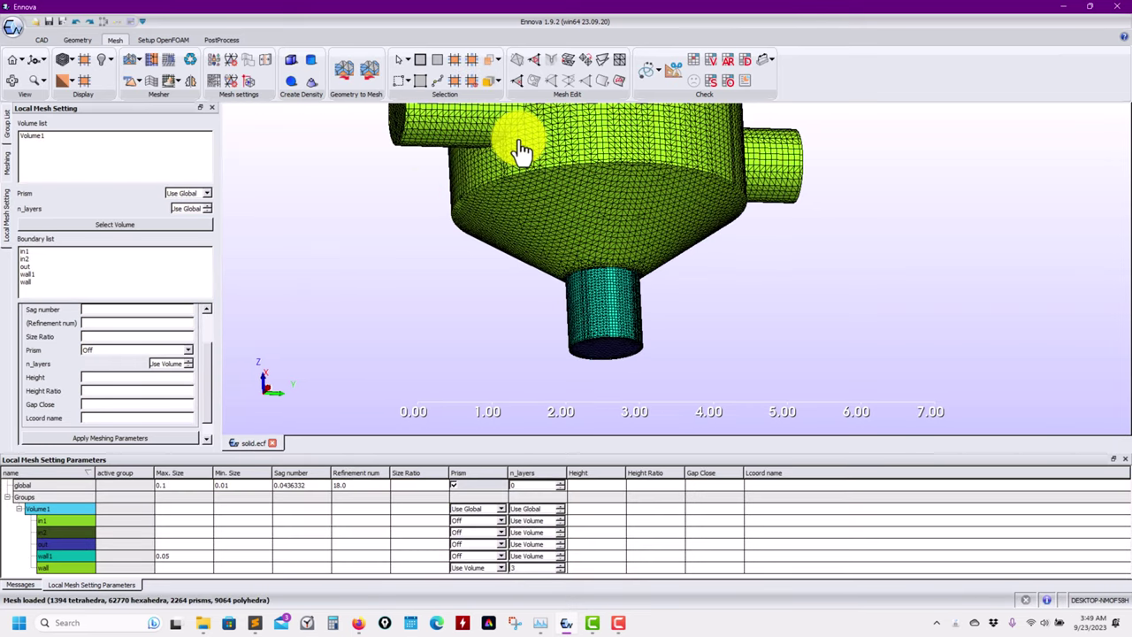
- Extract an X-normal cut plane through the new mesh as faces, hide all plane drawing aids and keep translucency on
{"action": "left_click", "coordinate": [673, 73]}
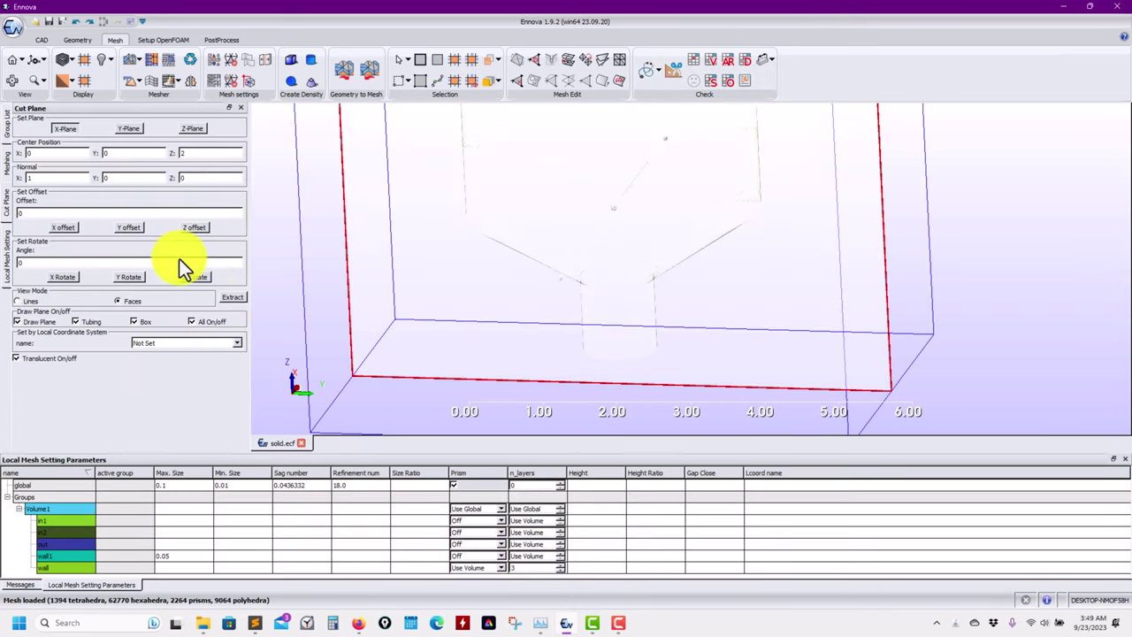
{"action": "left_click", "coordinate": [232, 297]}
{"action": "left_click", "coordinate": [16, 358]}
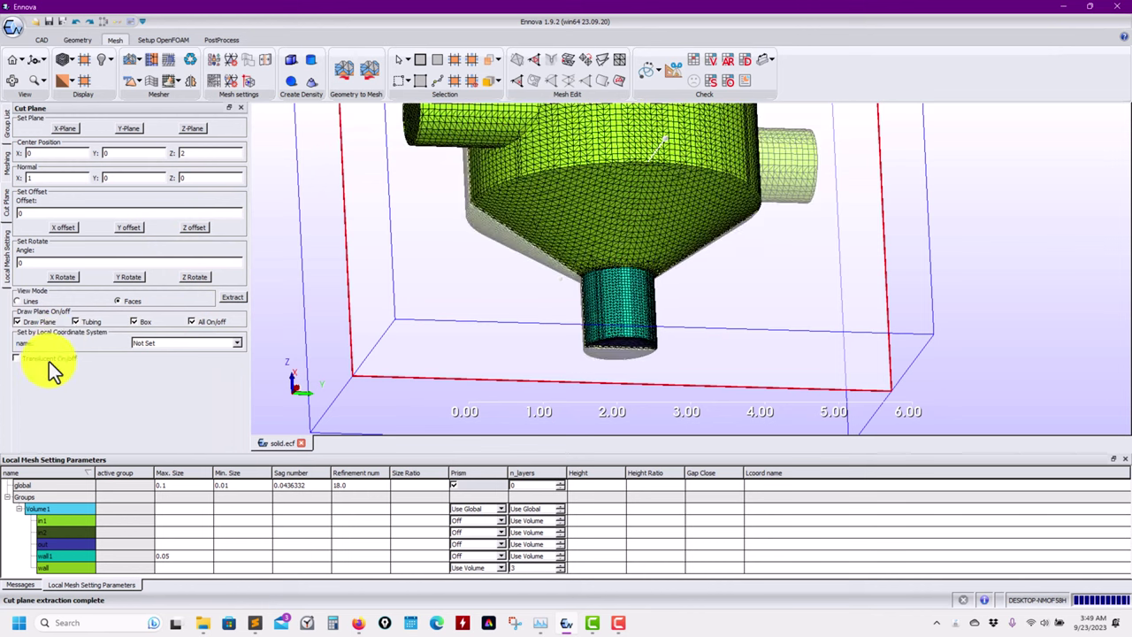
{"action": "left_click", "coordinate": [49, 361]}
{"action": "scroll", "coordinate": [613, 273], "scroll_direction": "up", "scroll_amount": 3}
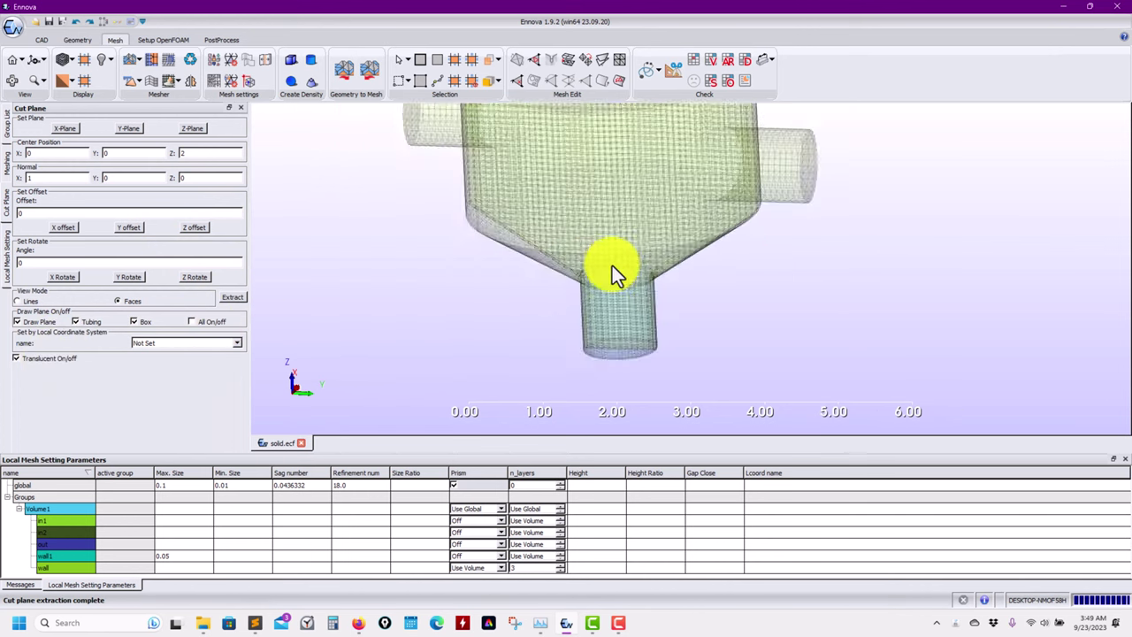
{"action": "left_click", "coordinate": [70, 361]}
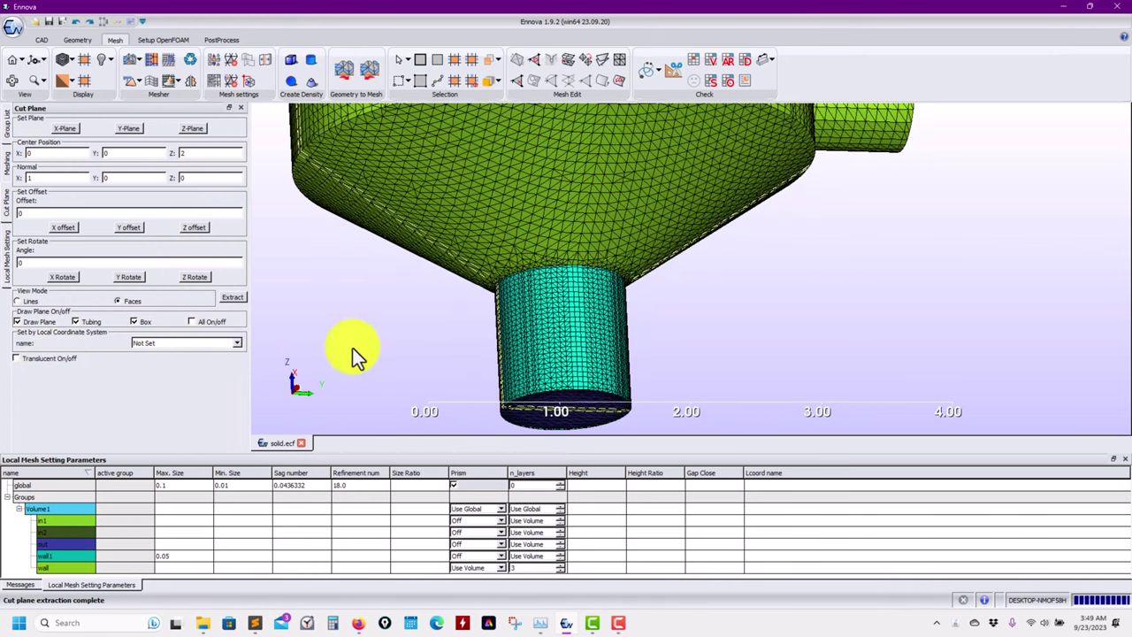
{"action": "left_click", "coordinate": [26, 358]}
- Examine the cut section's cells along the outlet pipe wall, from the cone junction down to the open end
{"action": "scroll", "coordinate": [517, 322], "scroll_direction": "up", "scroll_amount": 3}
{"action": "scroll", "coordinate": [517, 322], "scroll_direction": "up", "scroll_amount": 3}
{"action": "middle_click_drag", "start_coordinate": [517, 322], "coordinate": [610, 377]}
{"action": "scroll", "coordinate": [580, 279], "scroll_direction": "up", "scroll_amount": 6}
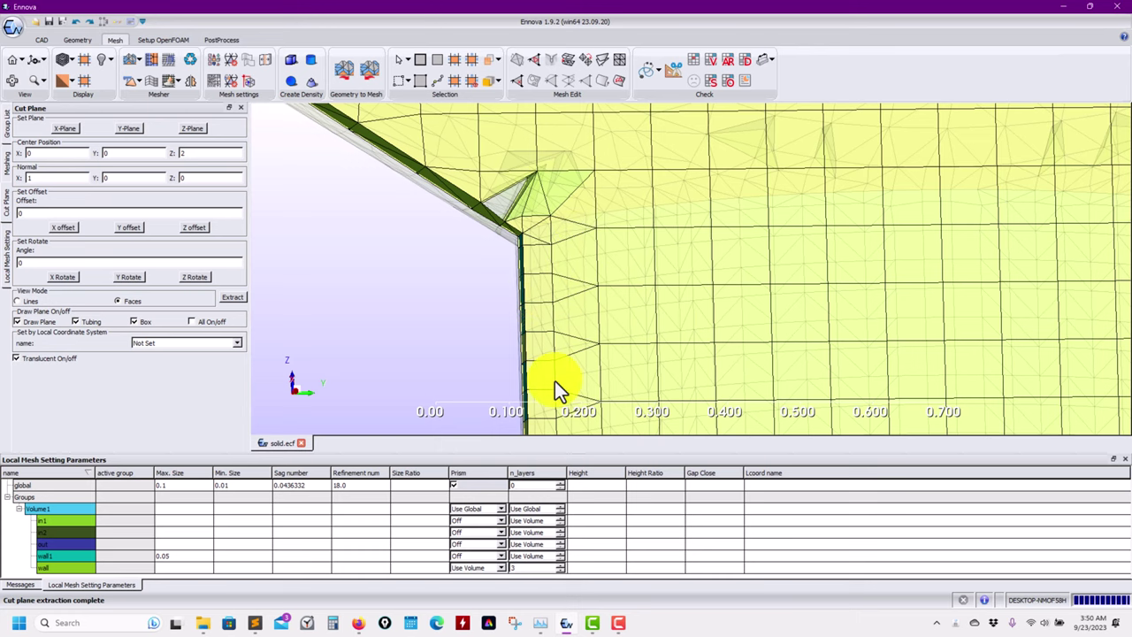
{"action": "middle_click_drag", "start_coordinate": [579, 307], "coordinate": [569, 179]}
{"action": "scroll", "coordinate": [611, 310], "scroll_direction": "down", "scroll_amount": 3}
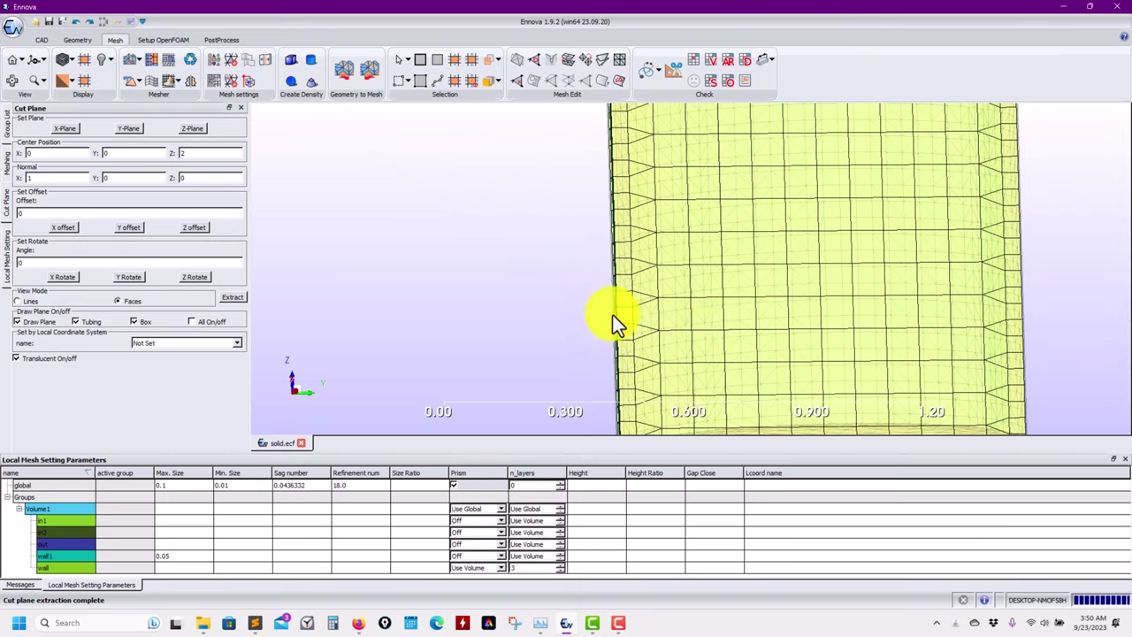
{"action": "middle_click_drag", "start_coordinate": [612, 314], "coordinate": [538, 225]}
{"action": "scroll", "coordinate": [644, 295], "scroll_direction": "down", "scroll_amount": 2}
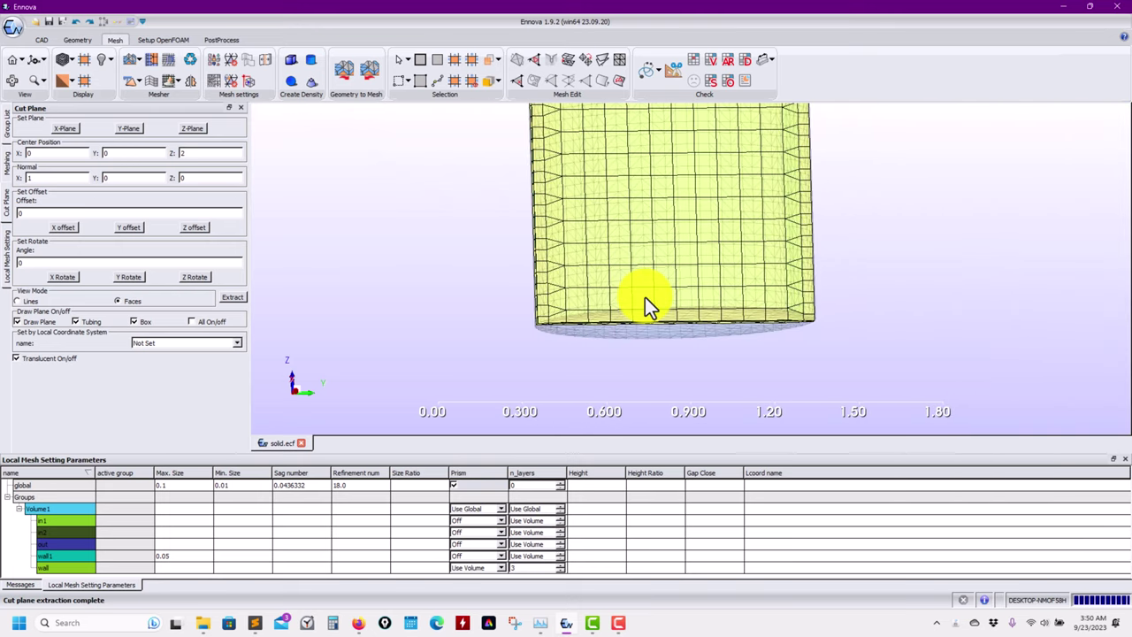
{"action": "scroll", "coordinate": [646, 295], "scroll_direction": "up", "scroll_amount": 4}
{"action": "scroll", "coordinate": [657, 279], "scroll_direction": "down", "scroll_amount": 3}
- Examine the cell size transition on the cut section between the cone, the pipe wall and the pipe interior
{"action": "middle_click_drag", "start_coordinate": [632, 220], "coordinate": [695, 372]}
{"action": "middle_click_drag", "start_coordinate": [654, 182], "coordinate": [542, 292]}
{"action": "scroll", "coordinate": [634, 297], "scroll_direction": "up", "scroll_amount": 2}
{"action": "scroll", "coordinate": [634, 297], "scroll_direction": "down", "scroll_amount": 3}
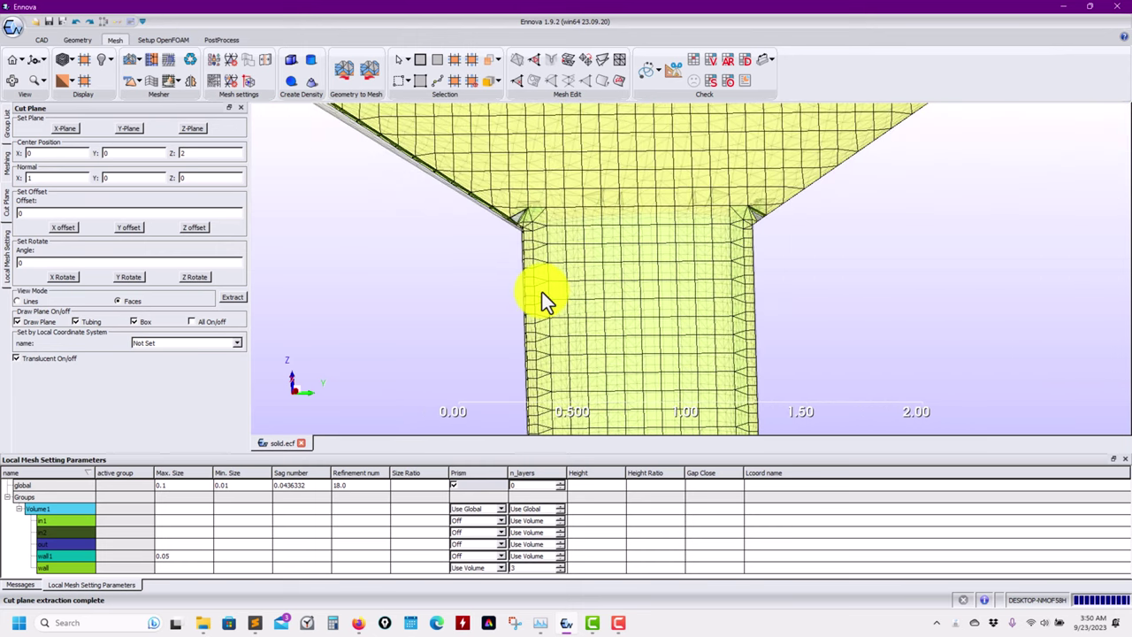
{"action": "scroll", "coordinate": [542, 292], "scroll_direction": "up", "scroll_amount": 1}
{"action": "scroll", "coordinate": [541, 291], "scroll_direction": "up", "scroll_amount": 2}
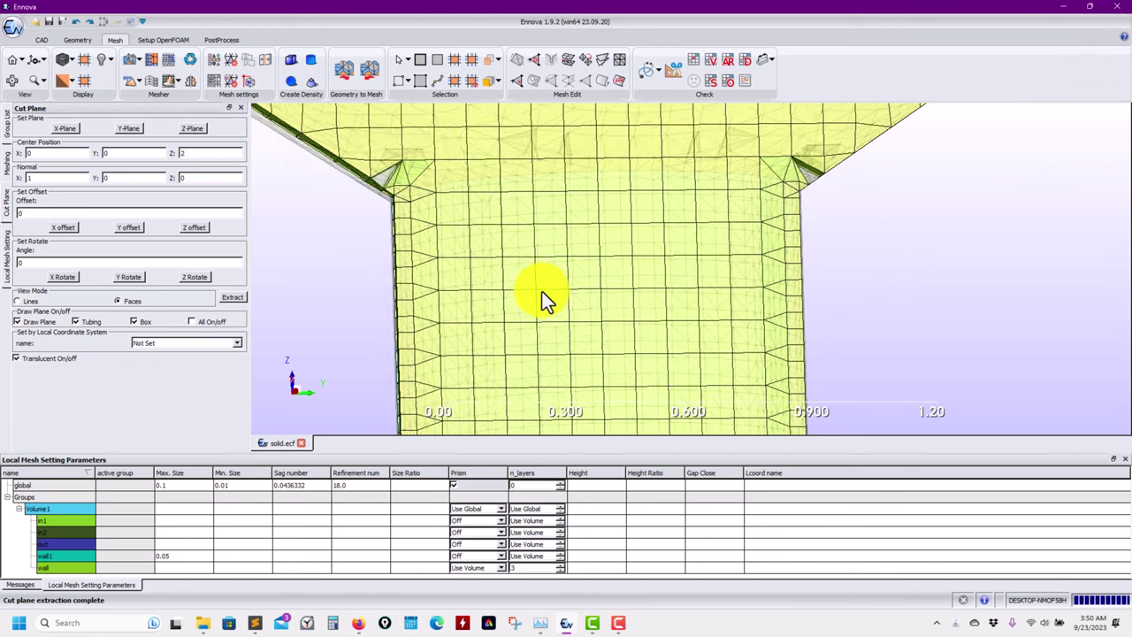
{"action": "middle_click_drag", "start_coordinate": [463, 309], "coordinate": [652, 298]}
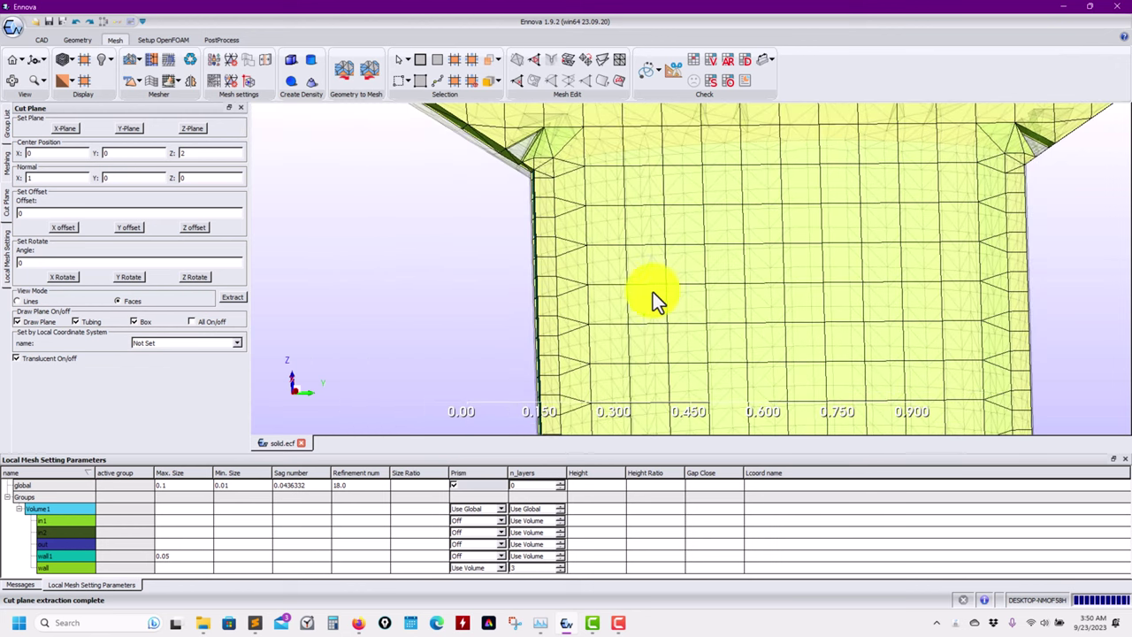
{"action": "scroll", "coordinate": [611, 291], "scroll_direction": "up", "scroll_amount": 2}
{"action": "scroll", "coordinate": [618, 275], "scroll_direction": "down", "scroll_amount": 5}
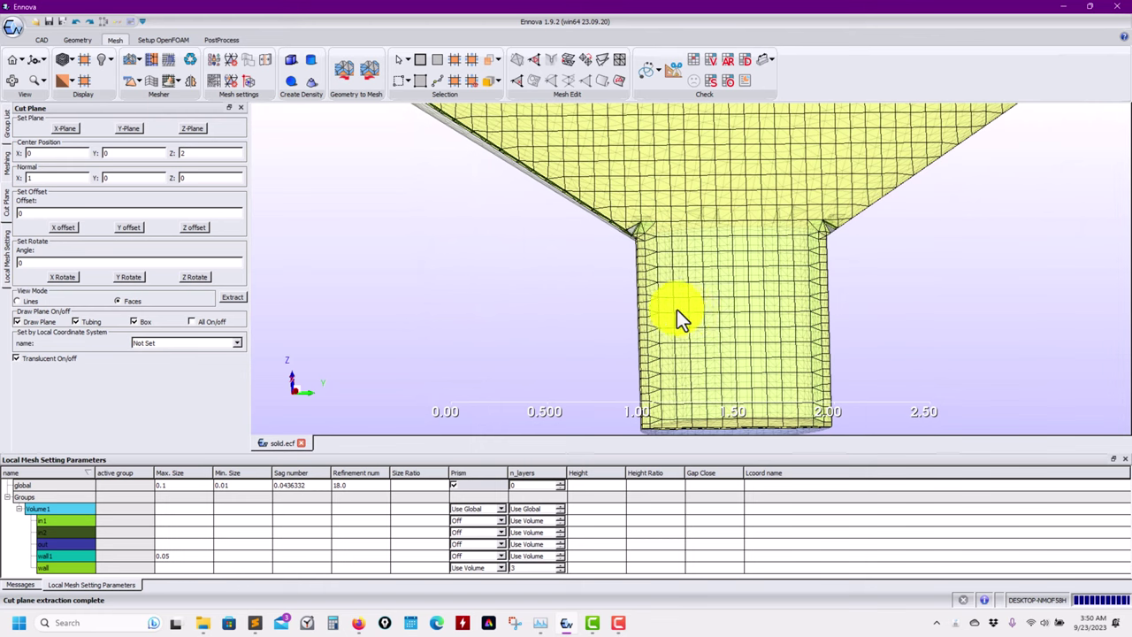
{"action": "left_click_drag", "start_coordinate": [707, 339], "coordinate": [484, 224]}
{"action": "left_click_drag", "start_coordinate": [575, 234], "coordinate": [643, 214]}
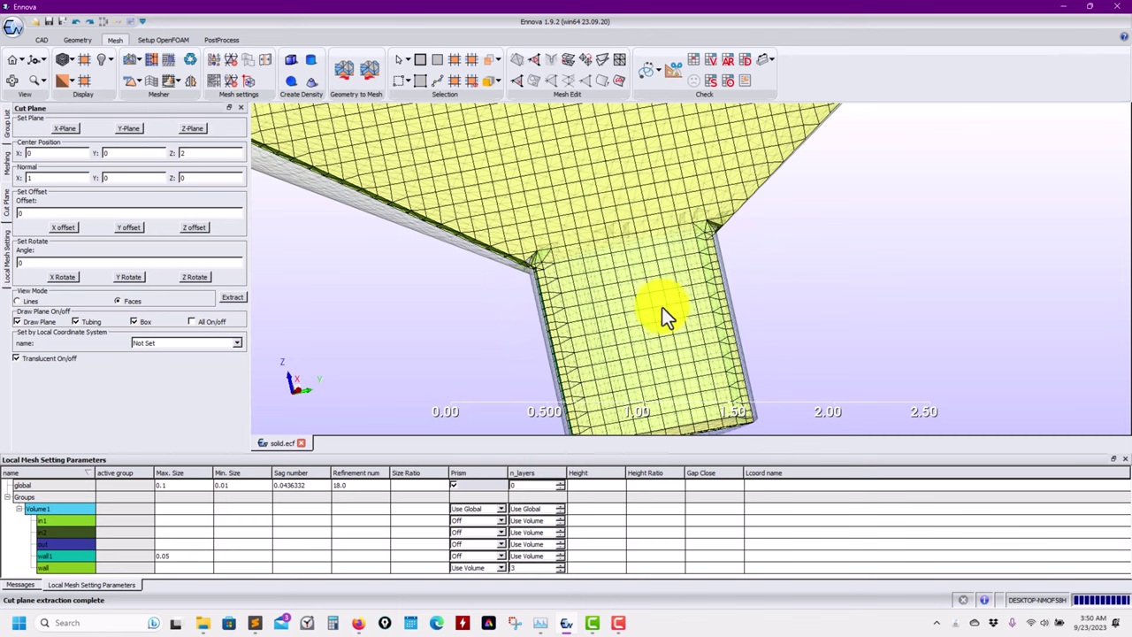
{"action": "scroll", "coordinate": [658, 336], "scroll_direction": "down", "scroll_amount": 2}
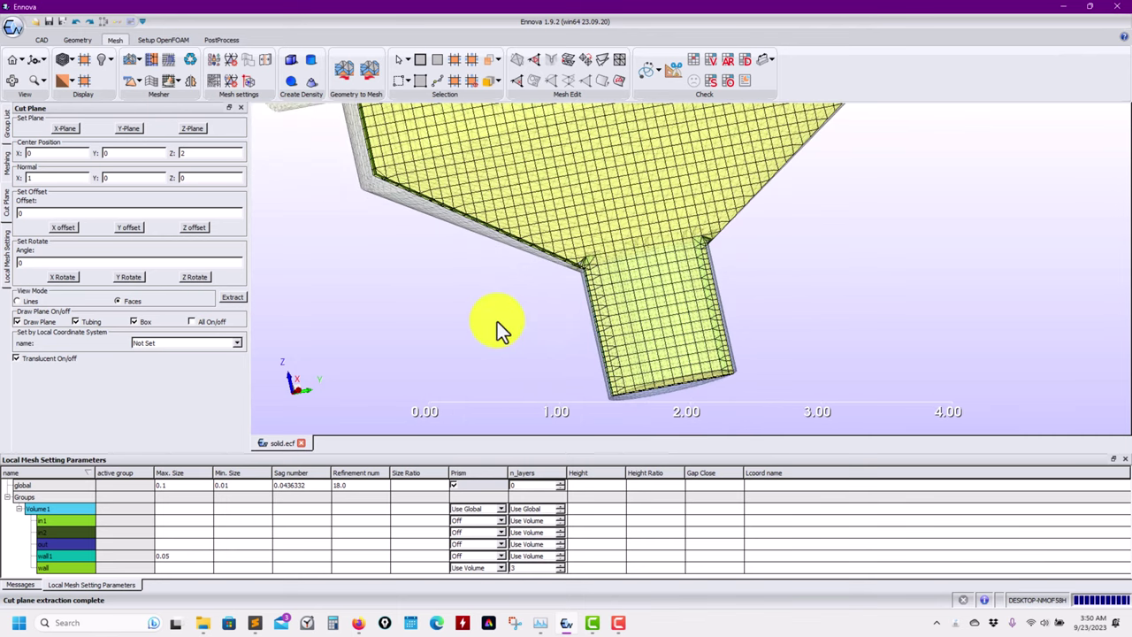
- Delete the whole mesh again, leaving only the geometry with its wall and wall1 groups shown
{"action": "left_click", "coordinate": [7, 125]}
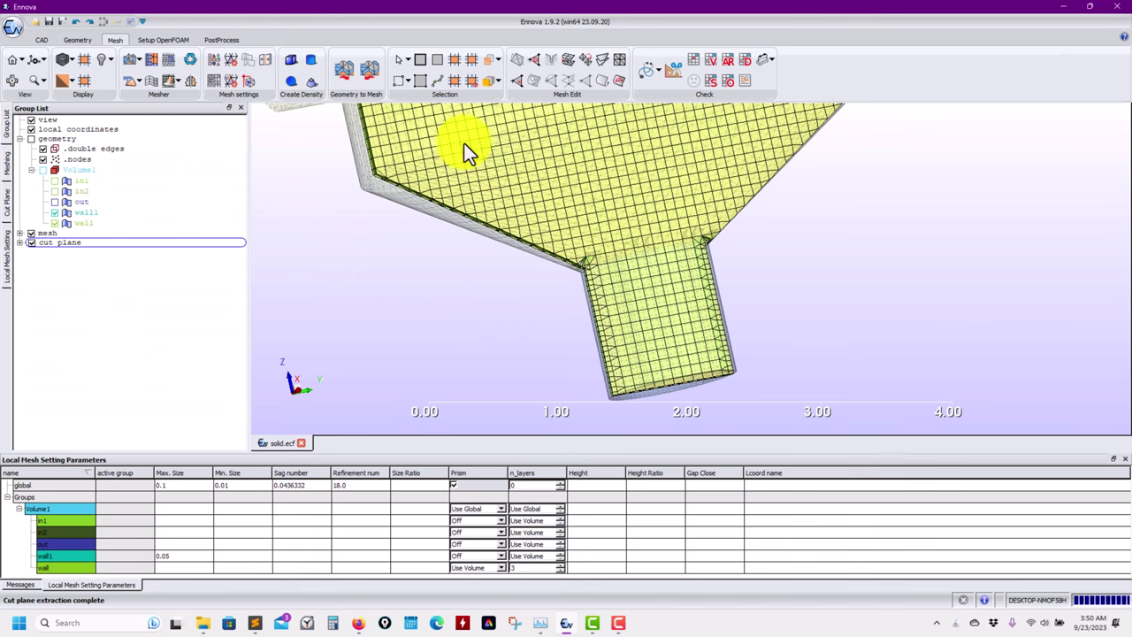
{"action": "left_click", "coordinate": [7, 140]}
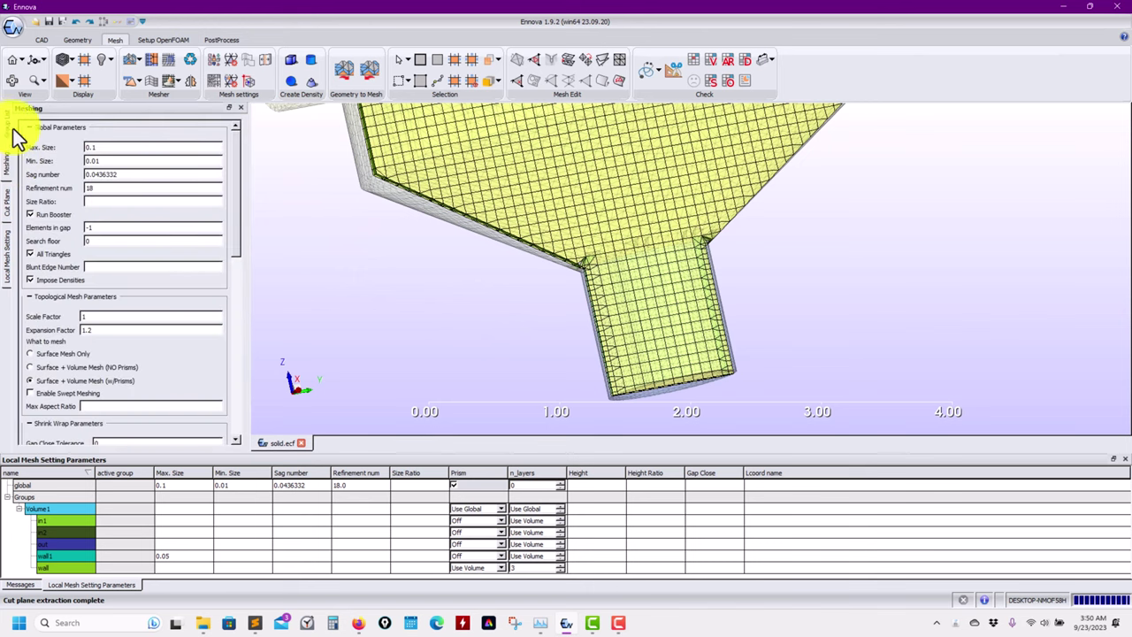
{"action": "left_click", "coordinate": [7, 258]}
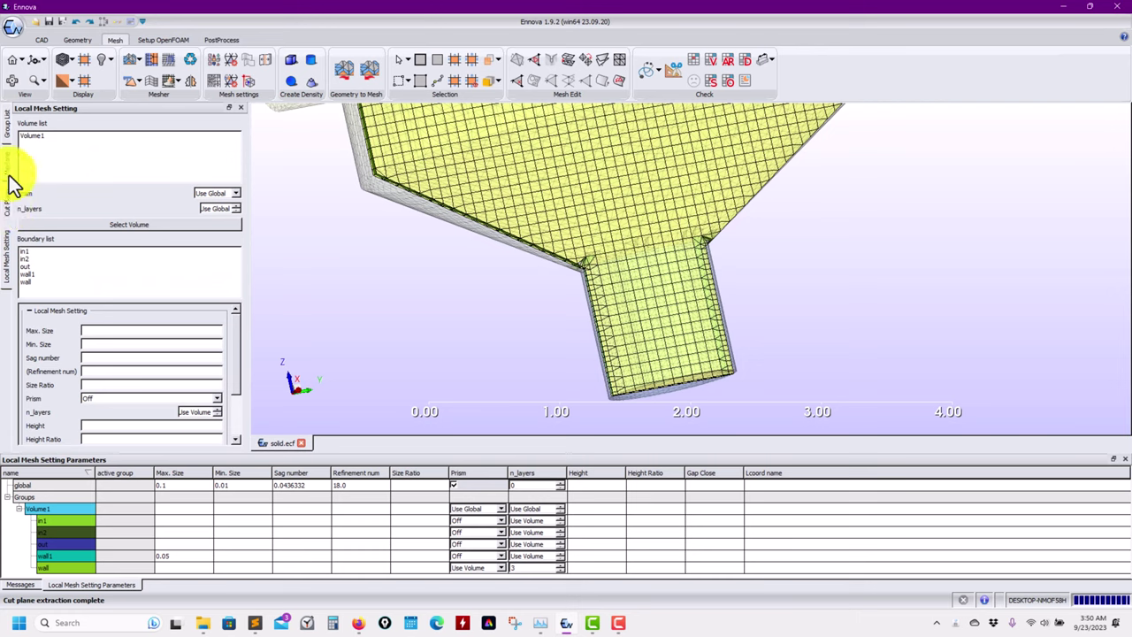
{"action": "left_click", "coordinate": [9, 129]}
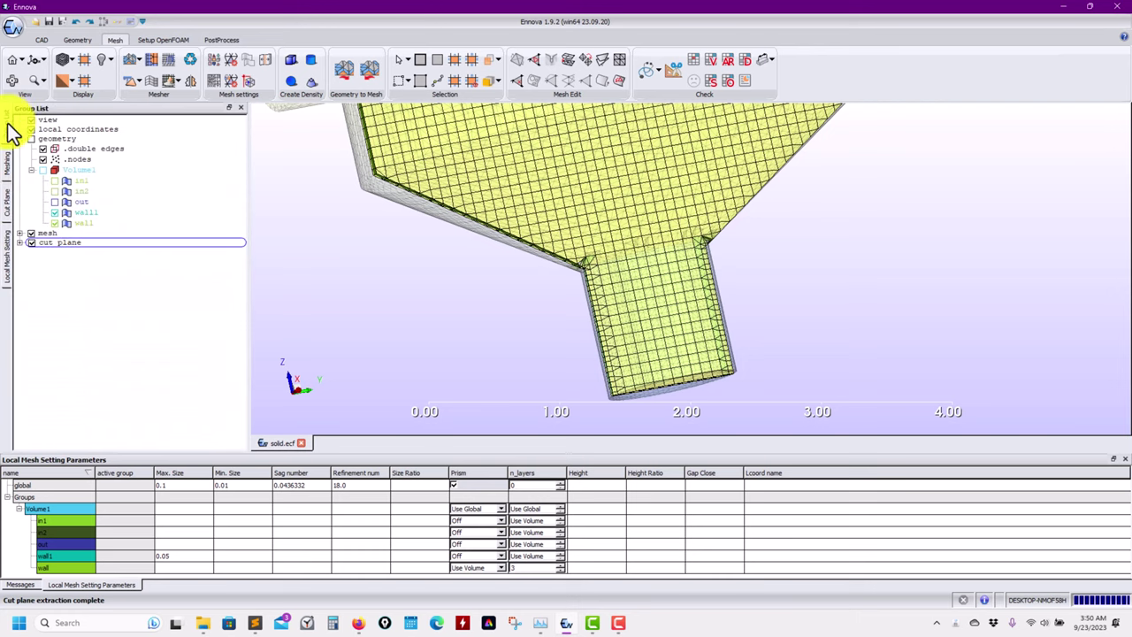
{"action": "right_click", "coordinate": [50, 232]}
{"action": "left_click", "coordinate": [80, 245]}
{"action": "left_click", "coordinate": [544, 324]}
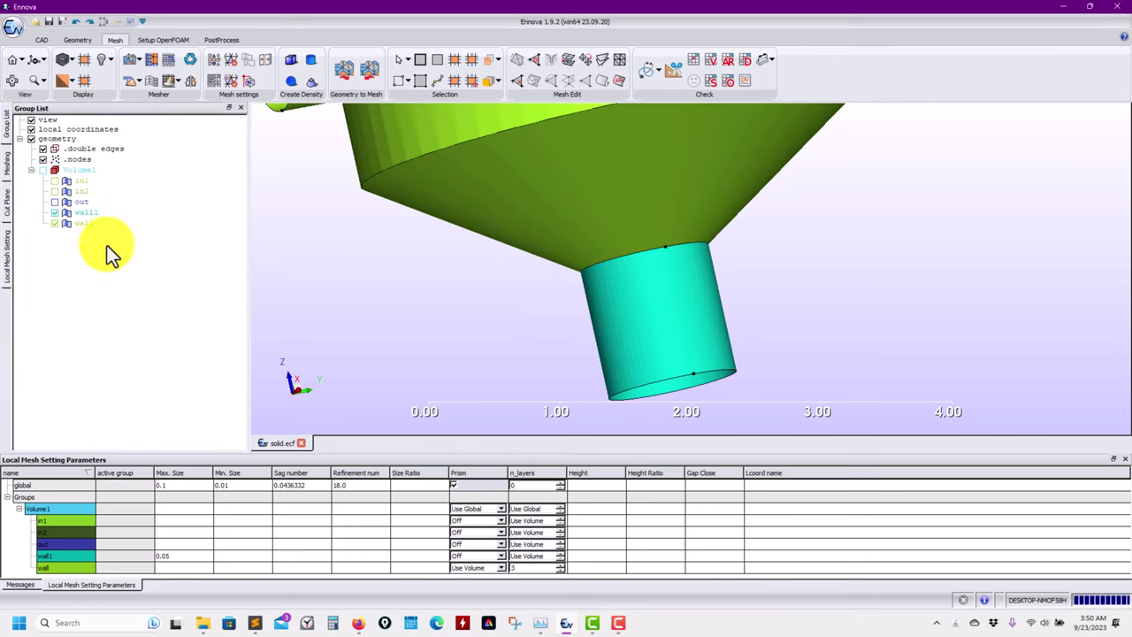
- Create a cylinder density with a radius of about 0.34 and position it over the outlet pipe
{"action": "left_click", "coordinate": [86, 203]}
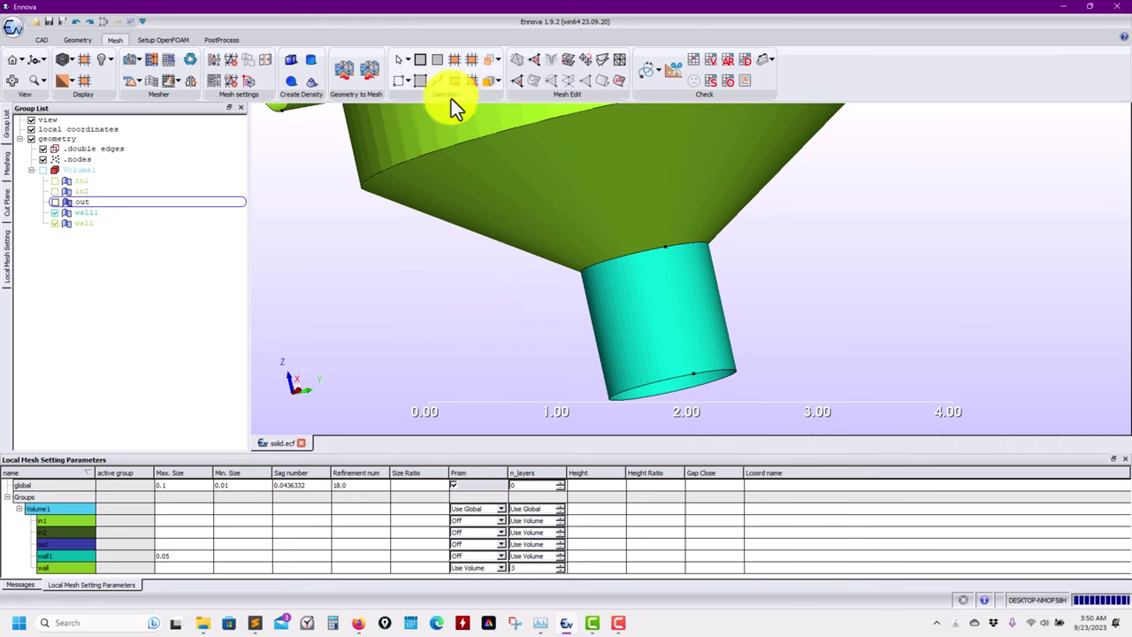
{"action": "left_click", "coordinate": [309, 62]}
{"action": "scroll", "coordinate": [404, 273], "scroll_direction": "down", "scroll_amount": 3}
{"action": "left_click_drag", "start_coordinate": [413, 310], "coordinate": [600, 190]}
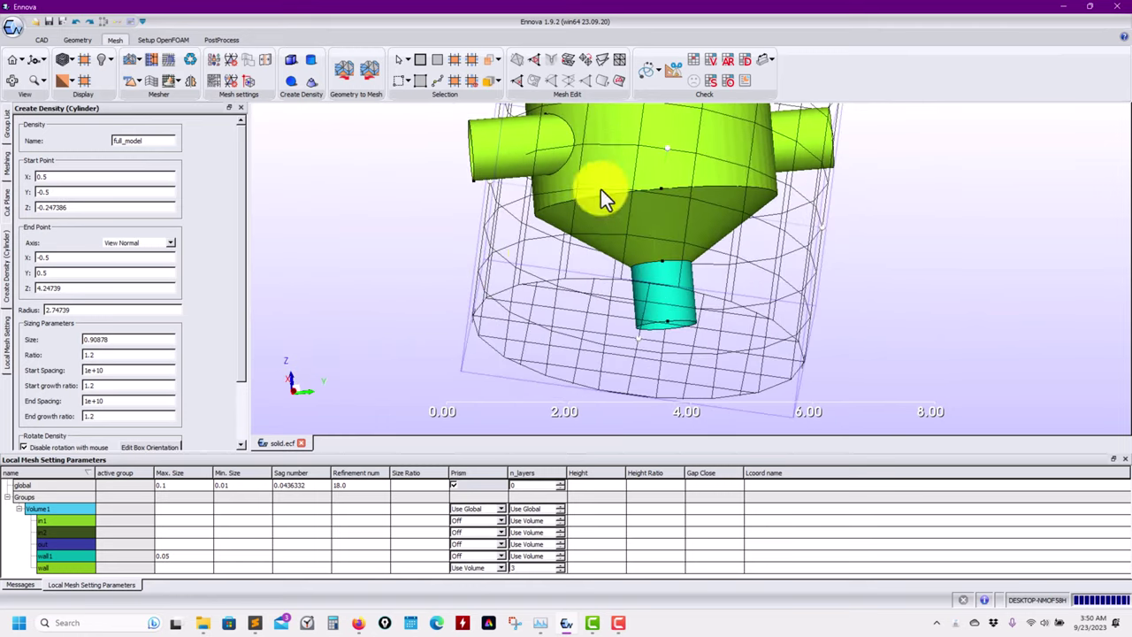
{"action": "left_click_drag", "start_coordinate": [444, 292], "coordinate": [606, 227]}
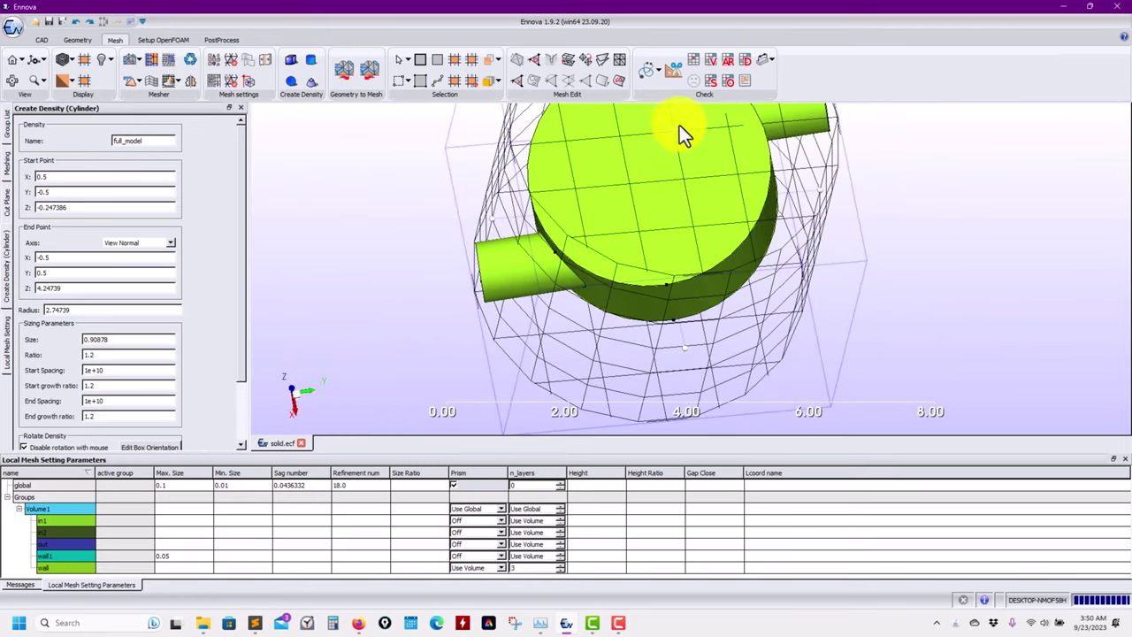
{"action": "left_click_drag", "start_coordinate": [670, 131], "coordinate": [700, 336]}
{"action": "left_click_drag", "start_coordinate": [661, 391], "coordinate": [699, 373]}
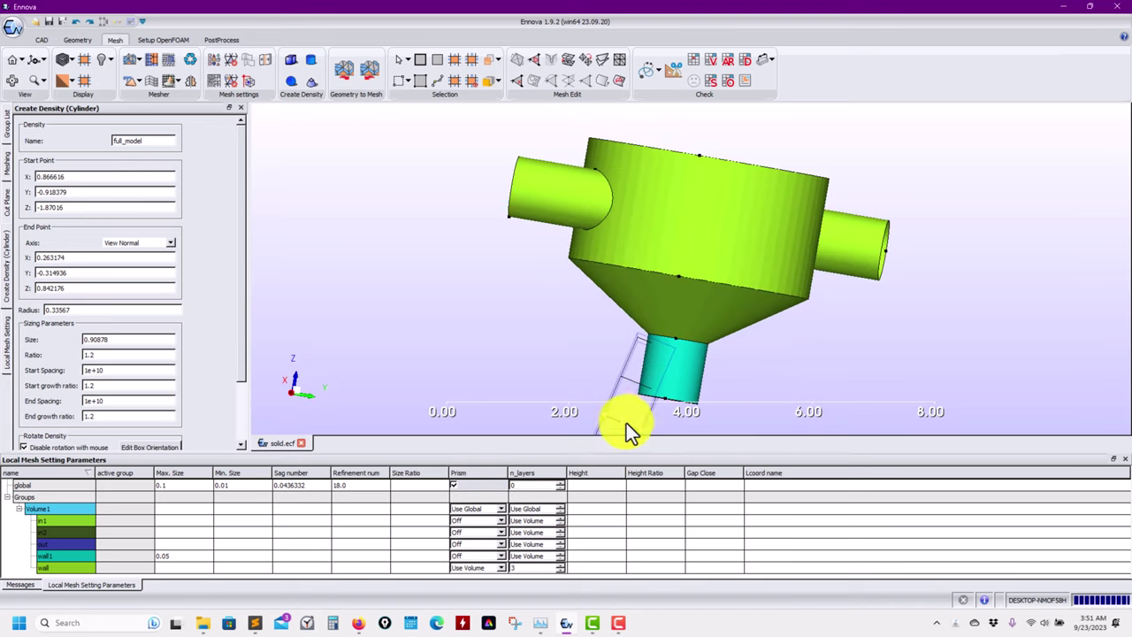
{"action": "left_click_drag", "start_coordinate": [625, 425], "coordinate": [611, 406]}
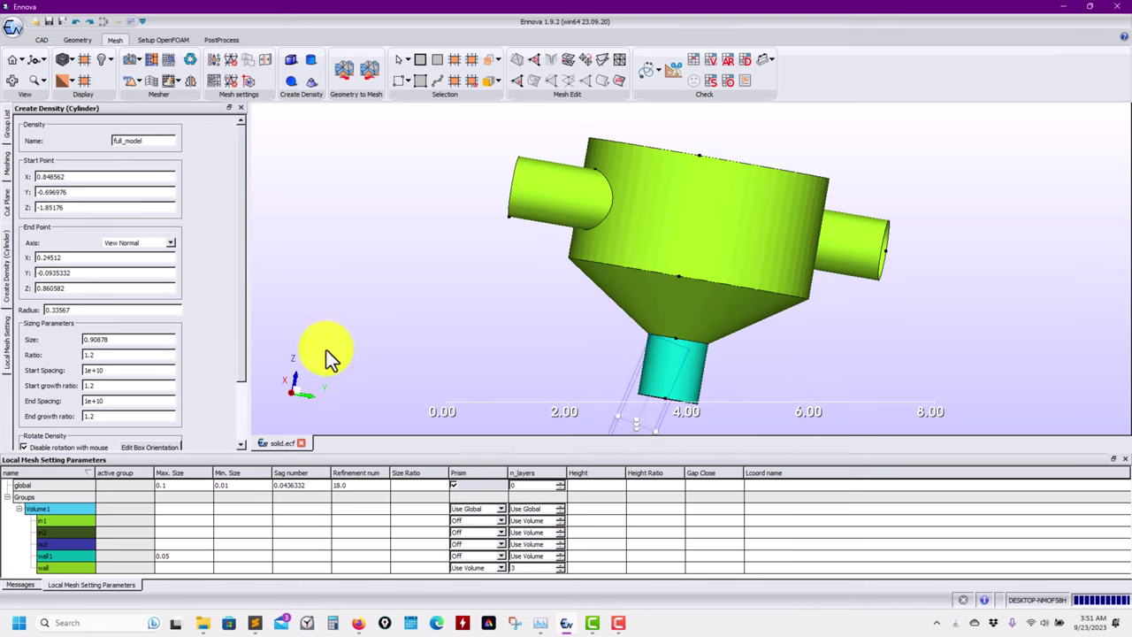
- Set the cylinder density's size to 0.05 and check its placement against the outlet pipe
{"action": "double_click", "coordinate": [154, 339]}
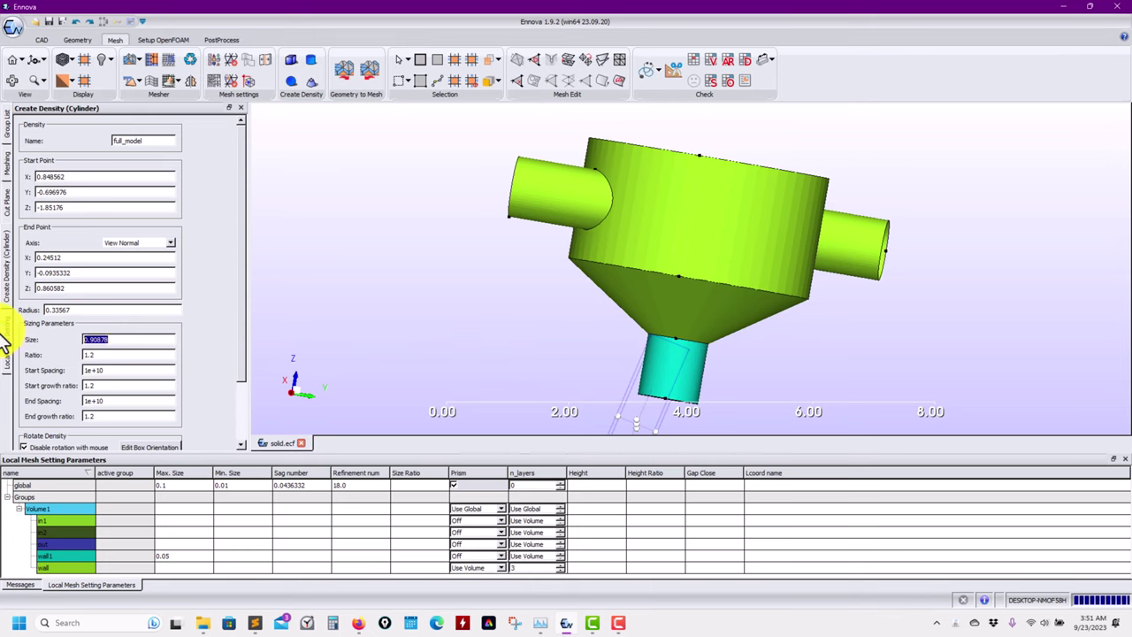
{"action": "type", "text": "0.05"}
{"action": "left_click", "coordinate": [6, 345]}
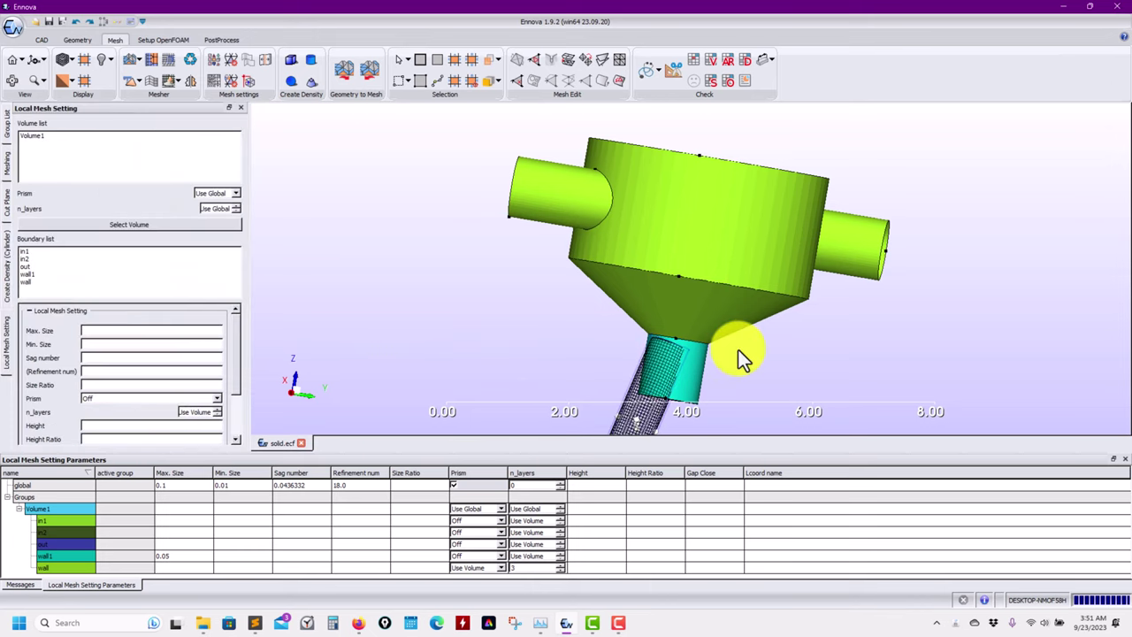
{"action": "left_click_drag", "start_coordinate": [737, 349], "coordinate": [677, 366]}
{"action": "left_click_drag", "start_coordinate": [619, 336], "coordinate": [682, 262]}
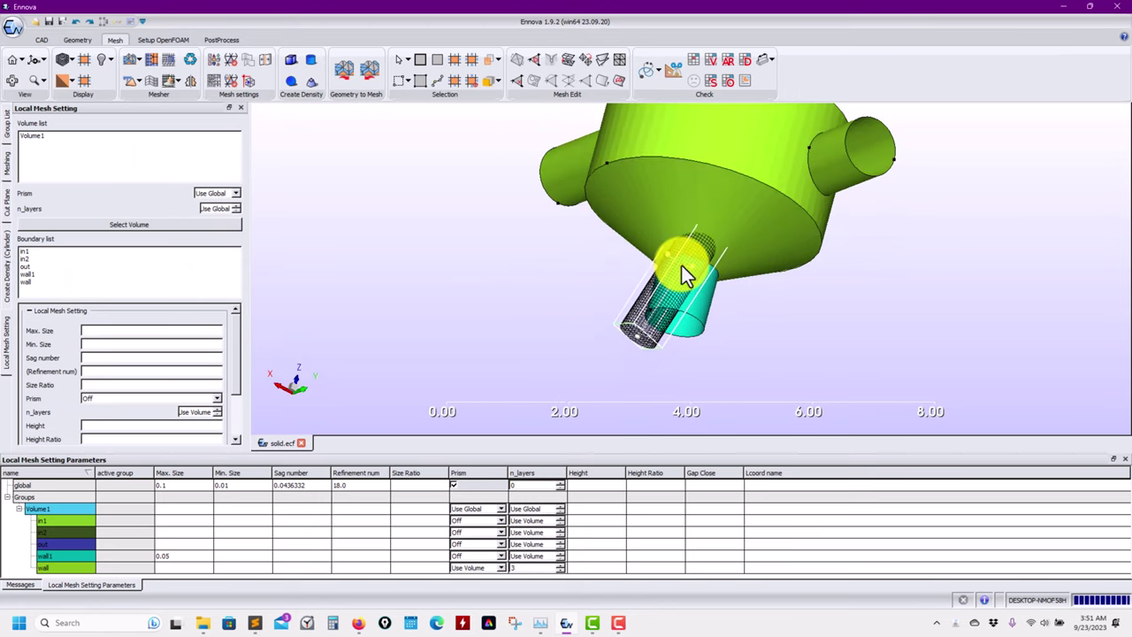
- Accept the full_model cylinder density over the outlet pipe with its current sizing parameters
{"action": "scroll", "coordinate": [237, 416], "scroll_direction": "down", "scroll_amount": 3}
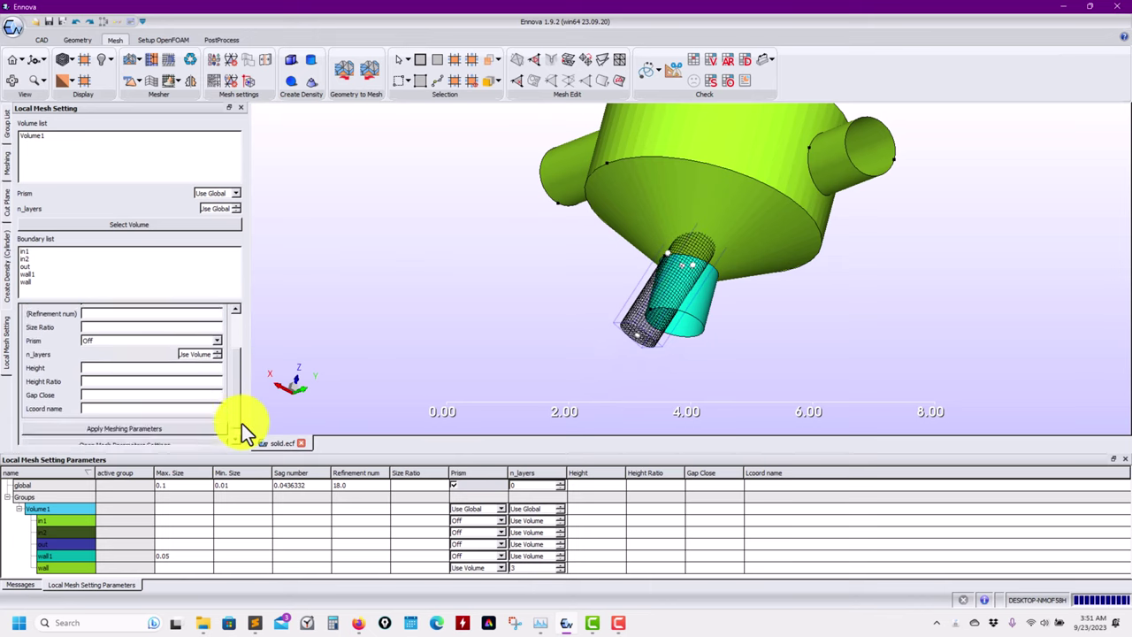
{"action": "left_click_drag", "start_coordinate": [458, 241], "coordinate": [458, 320]}
{"action": "left_click", "coordinate": [7, 281]}
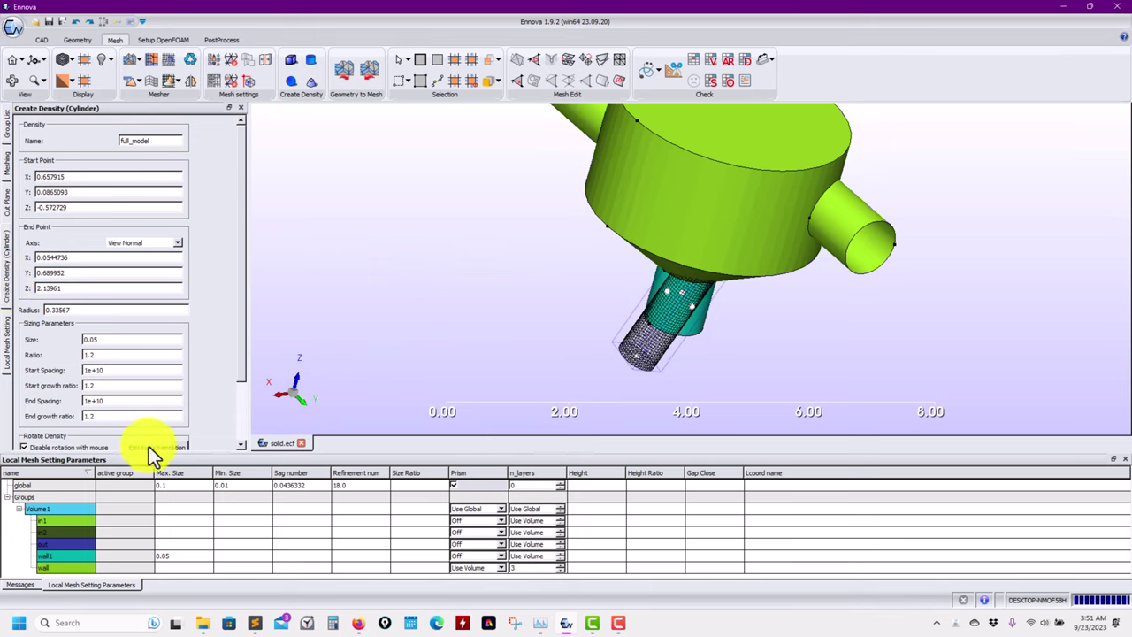
{"action": "scroll", "coordinate": [239, 371], "scroll_direction": "down", "scroll_amount": 3}
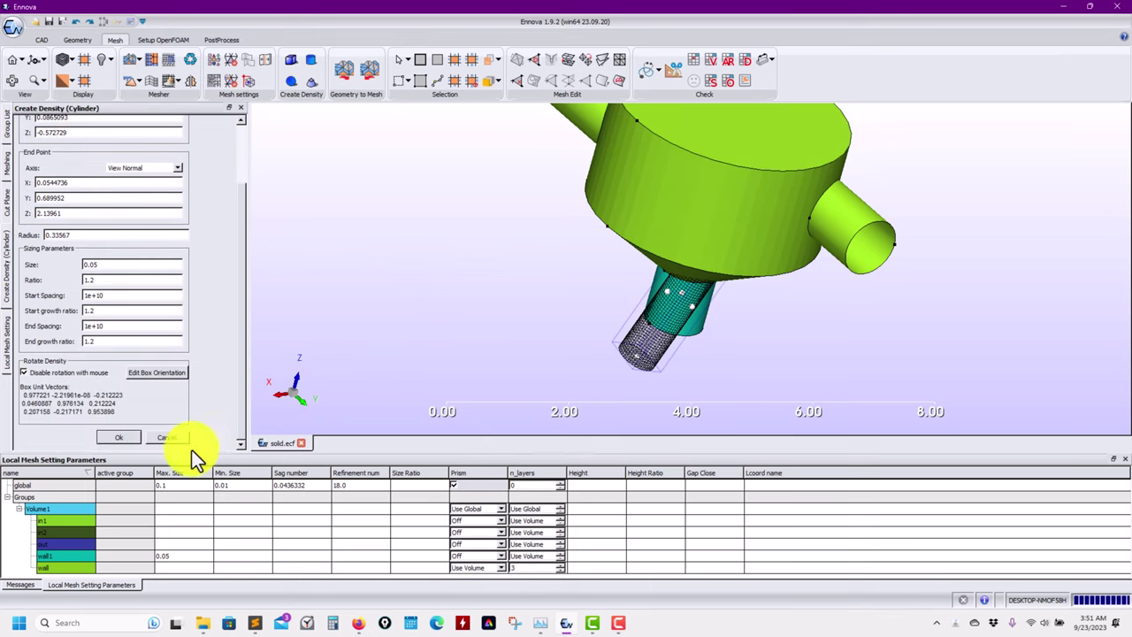
{"action": "left_click", "coordinate": [119, 437]}
- Generate the octree mesh with the cylinder density applied and inspect the surface refinement where the outlet pipe meets the cone
{"action": "middle_click_drag", "start_coordinate": [506, 335], "coordinate": [519, 246]}
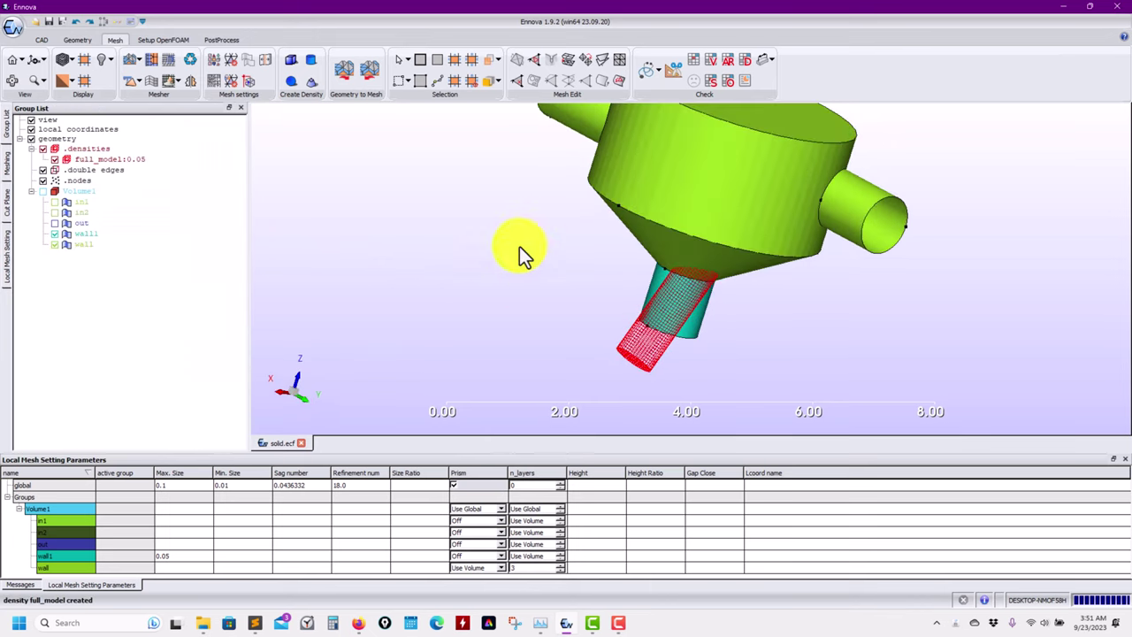
{"action": "left_click", "coordinate": [151, 58]}
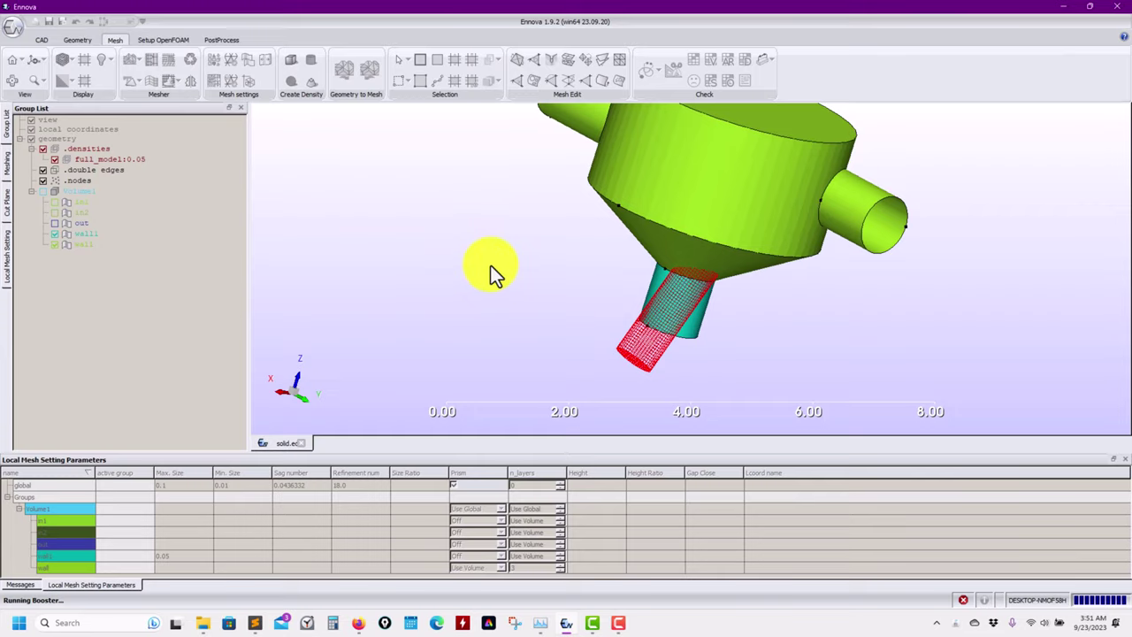
{"action": "middle_click_drag", "start_coordinate": [505, 270], "coordinate": [566, 362]}
{"action": "scroll", "coordinate": [622, 277], "scroll_direction": "up", "scroll_amount": 4}
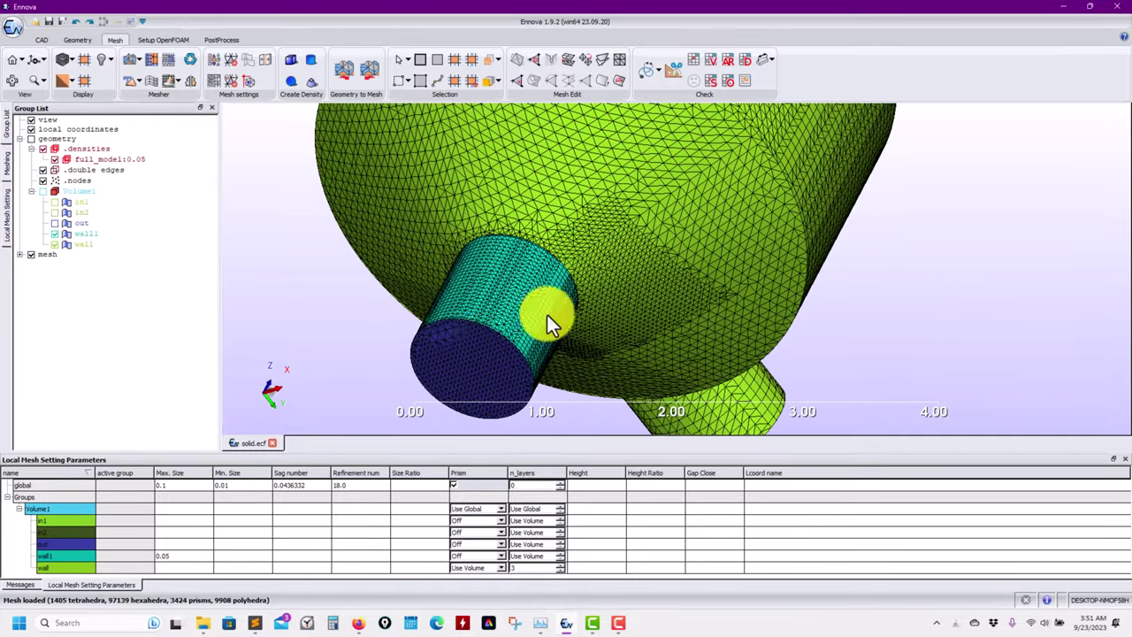
{"action": "scroll", "coordinate": [624, 303], "scroll_direction": "up", "scroll_amount": 4}
{"action": "middle_click_drag", "start_coordinate": [624, 304], "coordinate": [721, 272]}
{"action": "scroll", "coordinate": [722, 272], "scroll_direction": "down", "scroll_amount": 3}
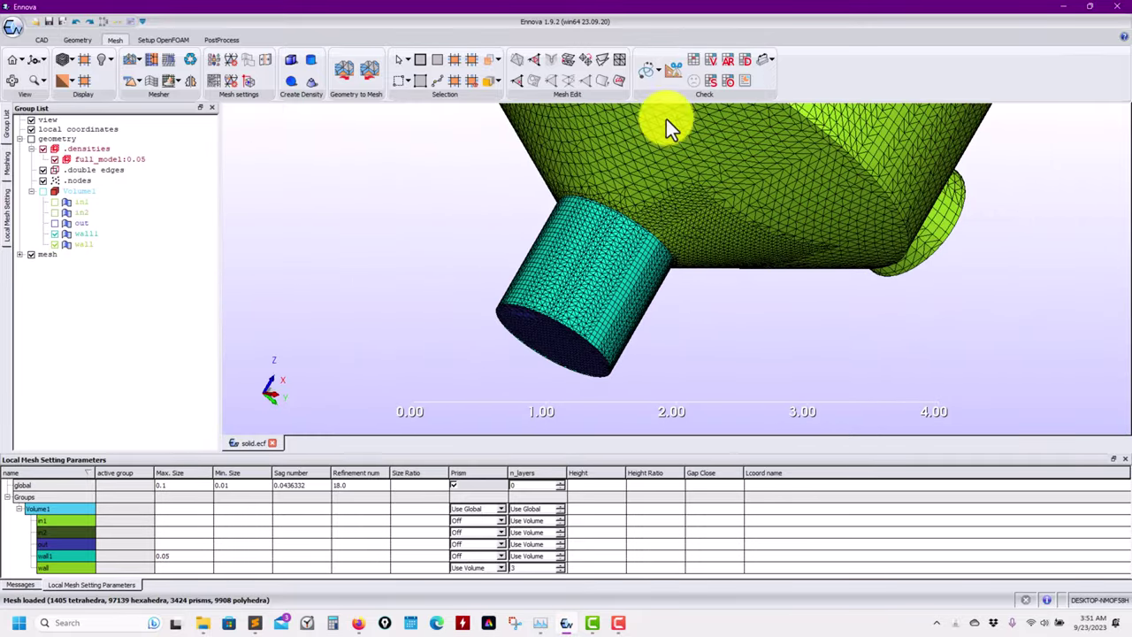
- Extract a cut through the mesh on the X-plane, centred at 0, 0, 2, with cells shown as faces
{"action": "left_click", "coordinate": [671, 70]}
{"action": "scroll", "coordinate": [365, 384], "scroll_direction": "down", "scroll_amount": 5}
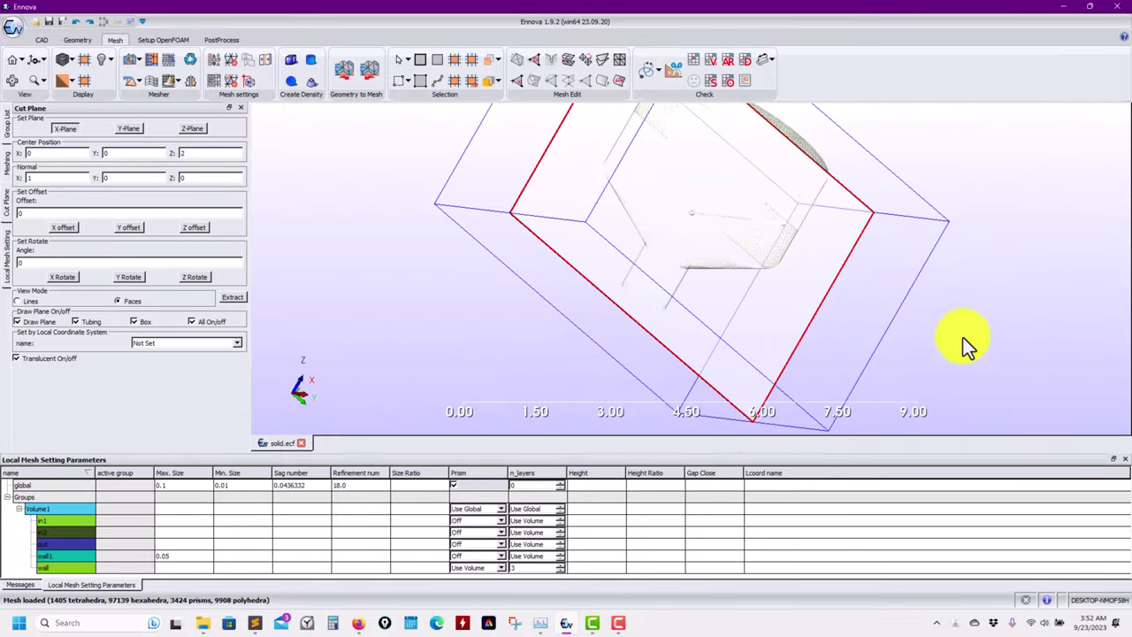
{"action": "middle_click_drag", "start_coordinate": [959, 336], "coordinate": [748, 278]}
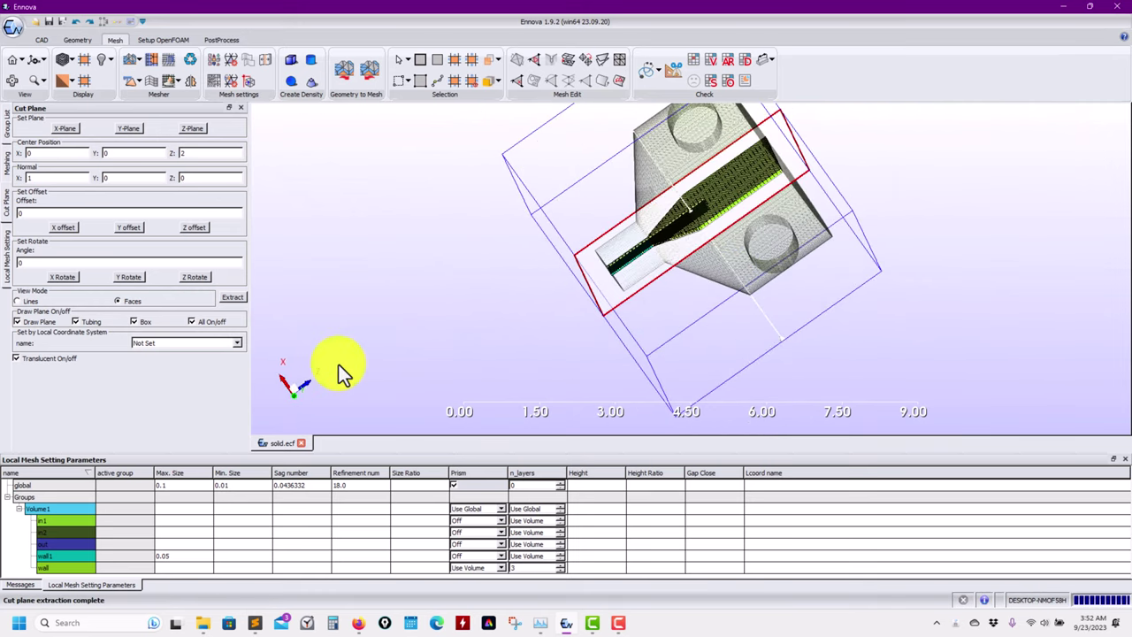
{"action": "middle_click_drag", "start_coordinate": [338, 364], "coordinate": [270, 306]}
{"action": "scroll", "coordinate": [402, 340], "scroll_direction": "up", "scroll_amount": 2}
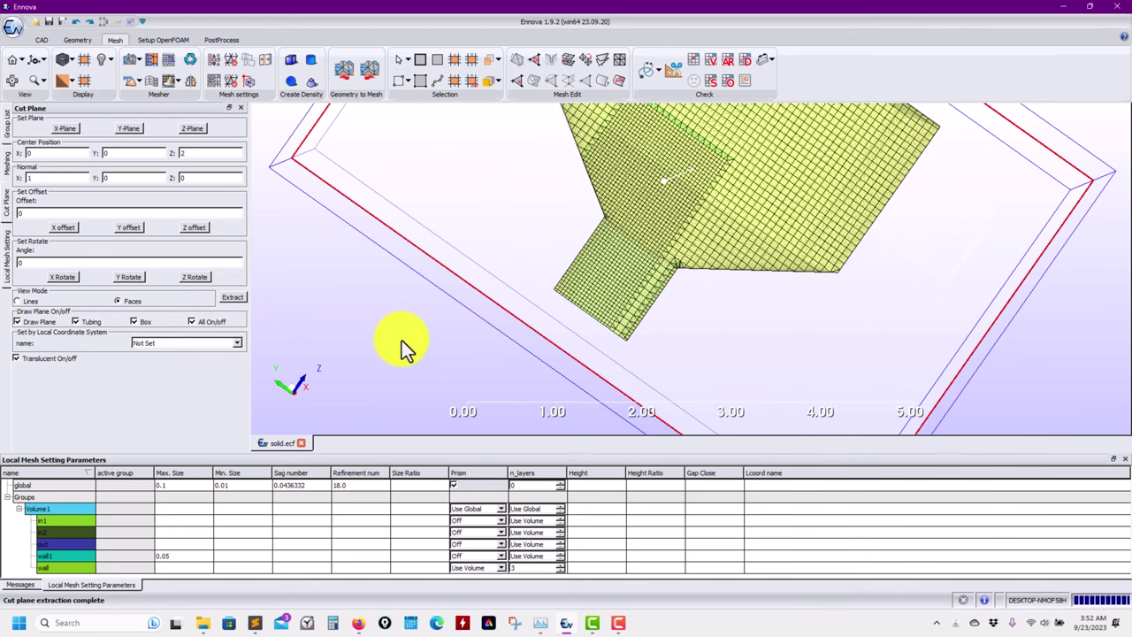
{"action": "scroll", "coordinate": [401, 341], "scroll_direction": "up", "scroll_amount": 1}
- Turn off all cut plane drawing aids and the translucent display of the mesh
{"action": "left_click", "coordinate": [191, 322]}
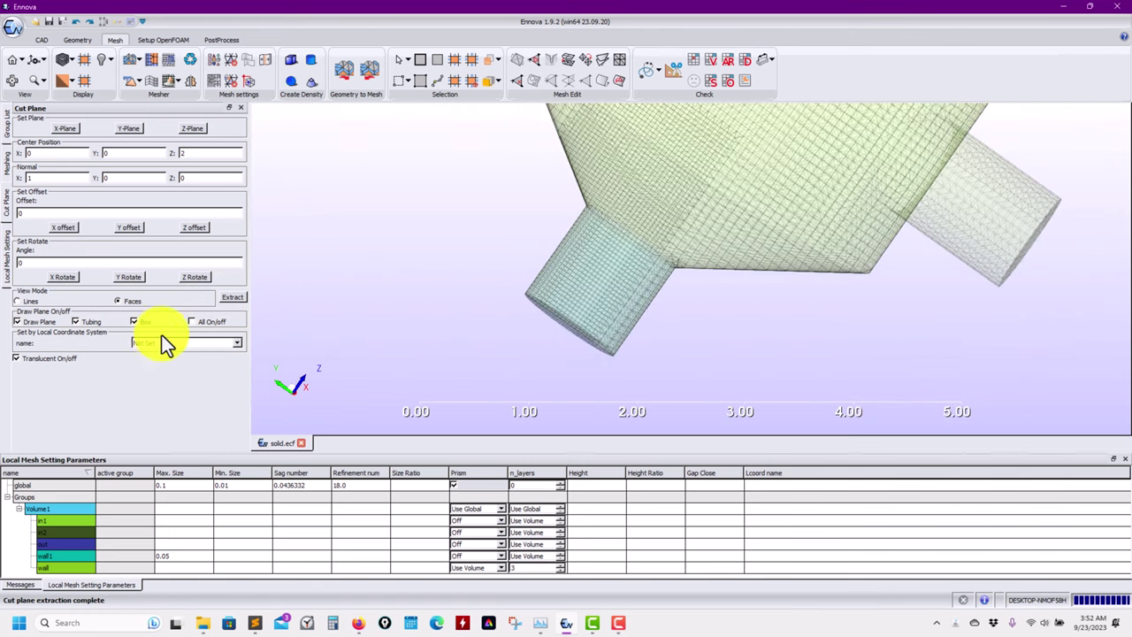
{"action": "left_click", "coordinate": [60, 355]}
{"action": "left_click", "coordinate": [60, 355]}
{"action": "middle_click_drag", "start_coordinate": [634, 241], "coordinate": [556, 395]}
{"action": "scroll", "coordinate": [556, 395], "scroll_direction": "up", "scroll_amount": 1}
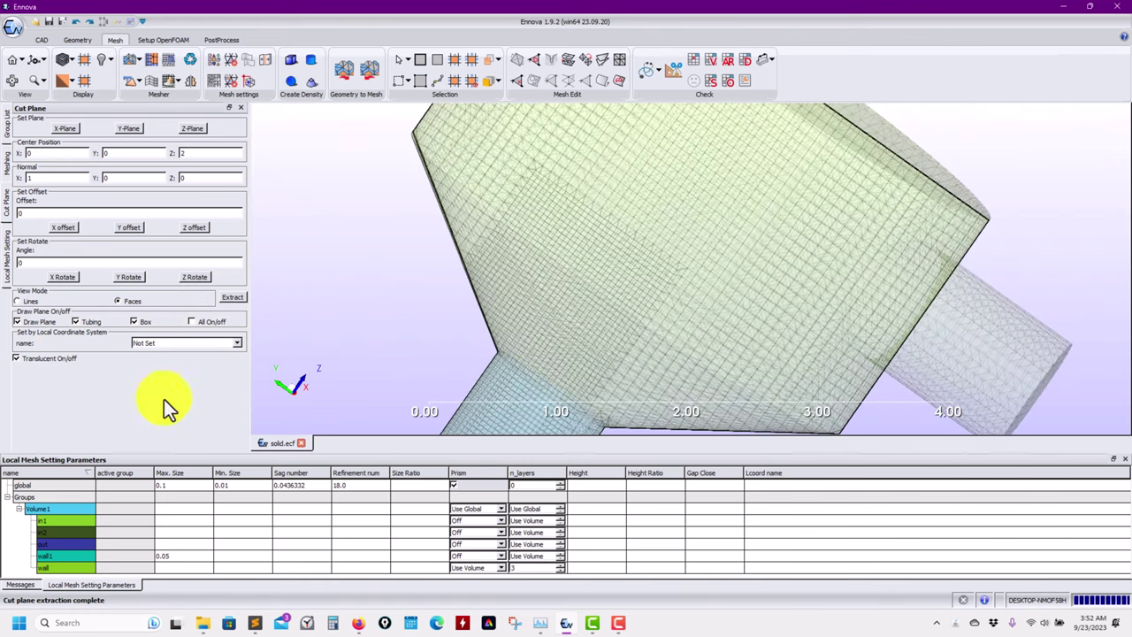
{"action": "left_click", "coordinate": [54, 358]}
{"action": "left_click", "coordinate": [54, 358]}
{"action": "scroll", "coordinate": [530, 305], "scroll_direction": "up", "scroll_amount": 3}
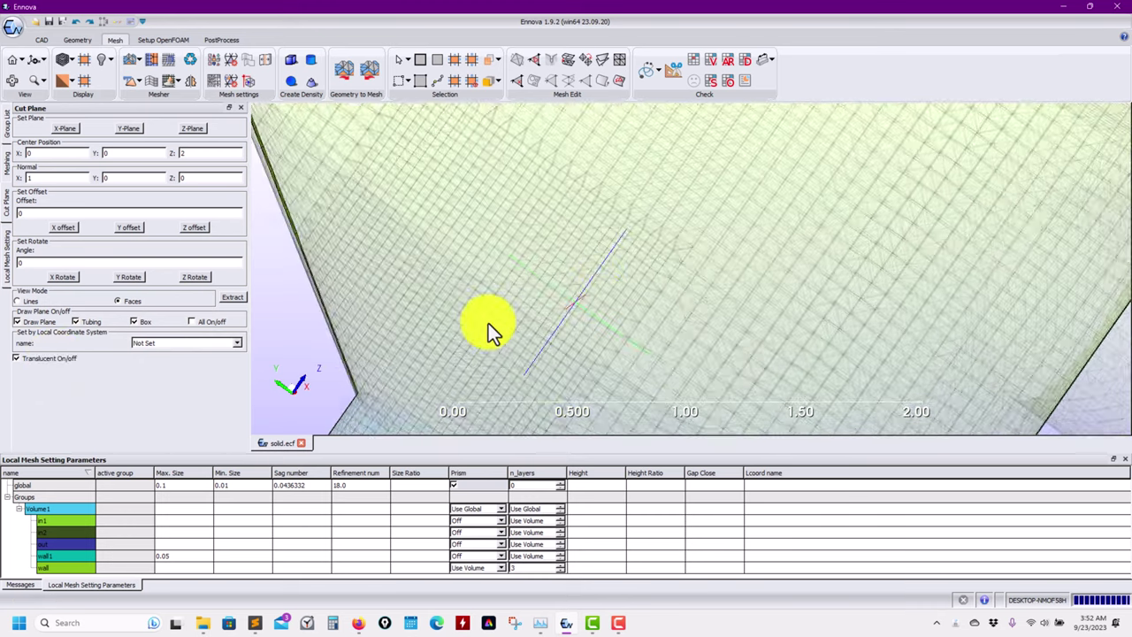
{"action": "middle_click_drag", "start_coordinate": [638, 312], "coordinate": [506, 303]}
{"action": "left_click", "coordinate": [199, 325]}
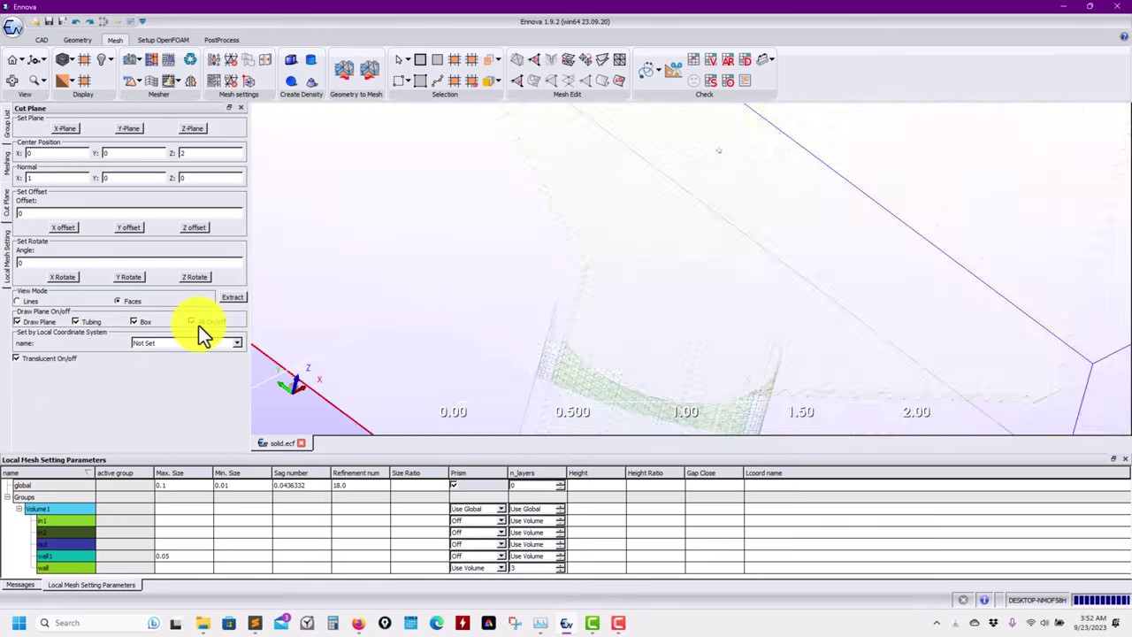
{"action": "left_click", "coordinate": [199, 325]}
{"action": "left_click", "coordinate": [19, 359]}
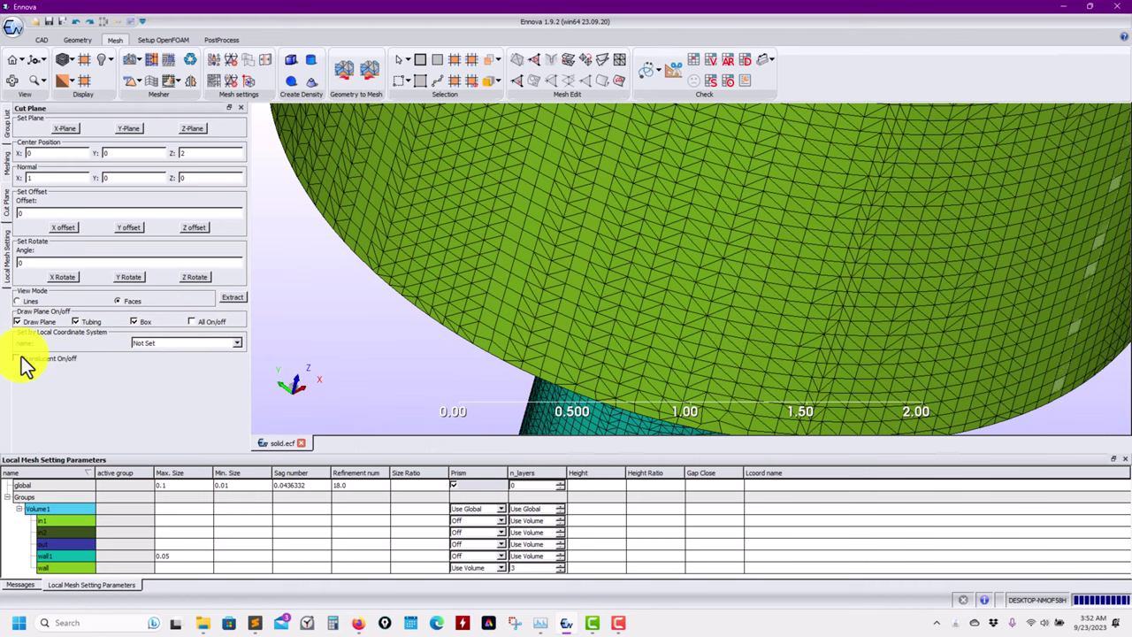
- Hide the wall1 and wall groups of the mesh to expose the cut section
{"action": "left_click", "coordinate": [11, 134]}
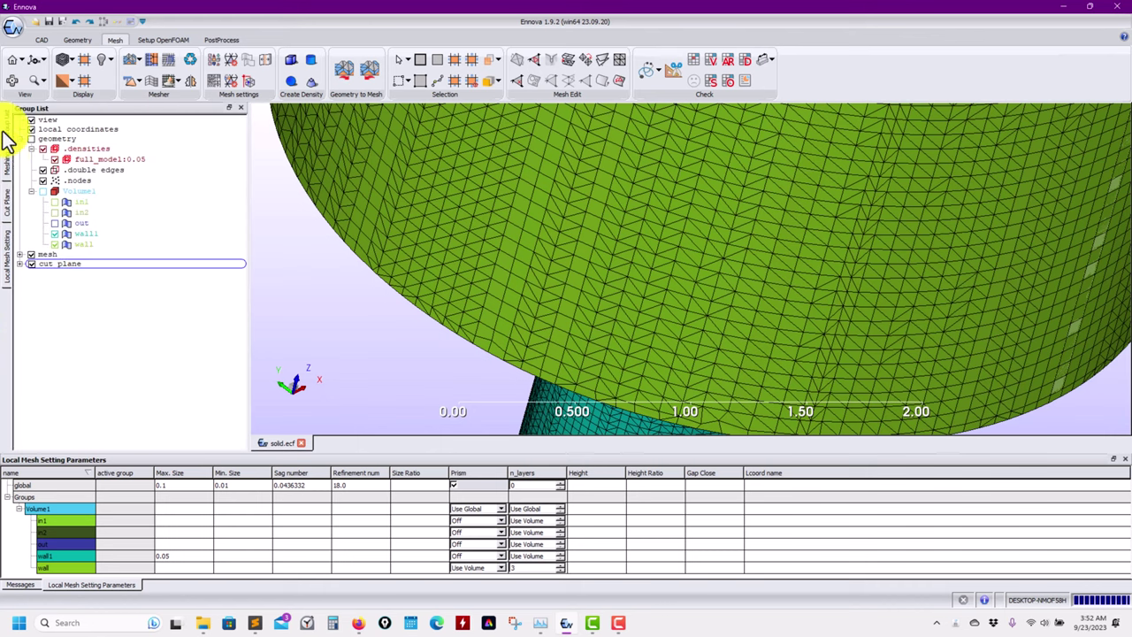
{"action": "left_click", "coordinate": [20, 253]}
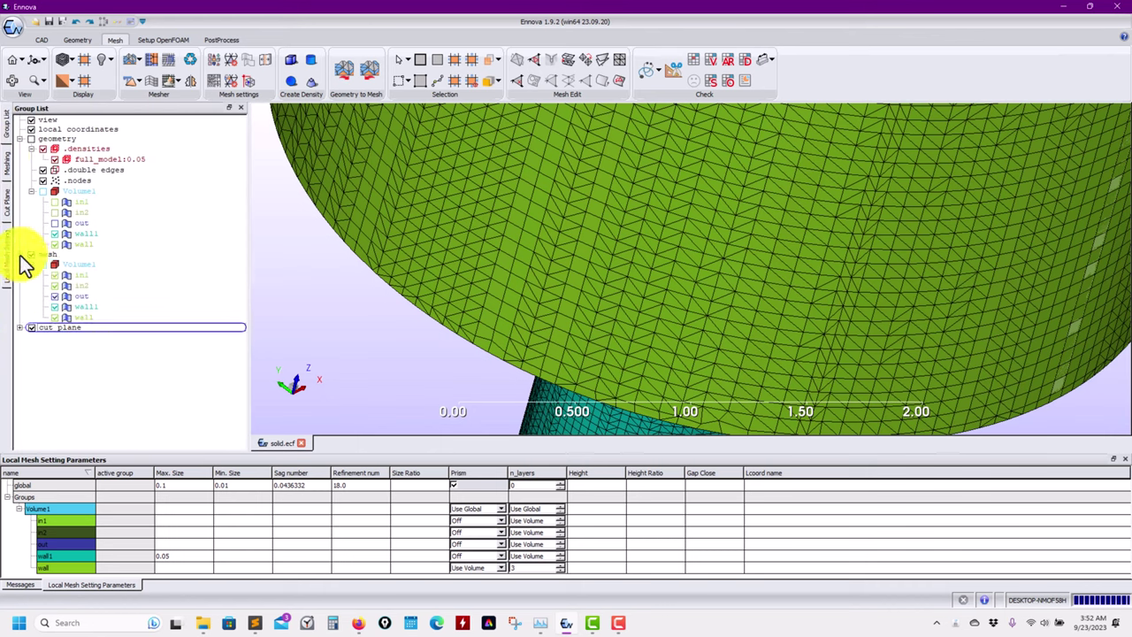
{"action": "left_click", "coordinate": [53, 309]}
{"action": "left_click", "coordinate": [52, 318]}
- Examine the cell size transition on the cut section between the cylinder density region and the surrounding vessel interior
{"action": "scroll", "coordinate": [586, 343], "scroll_direction": "up", "scroll_amount": 3}
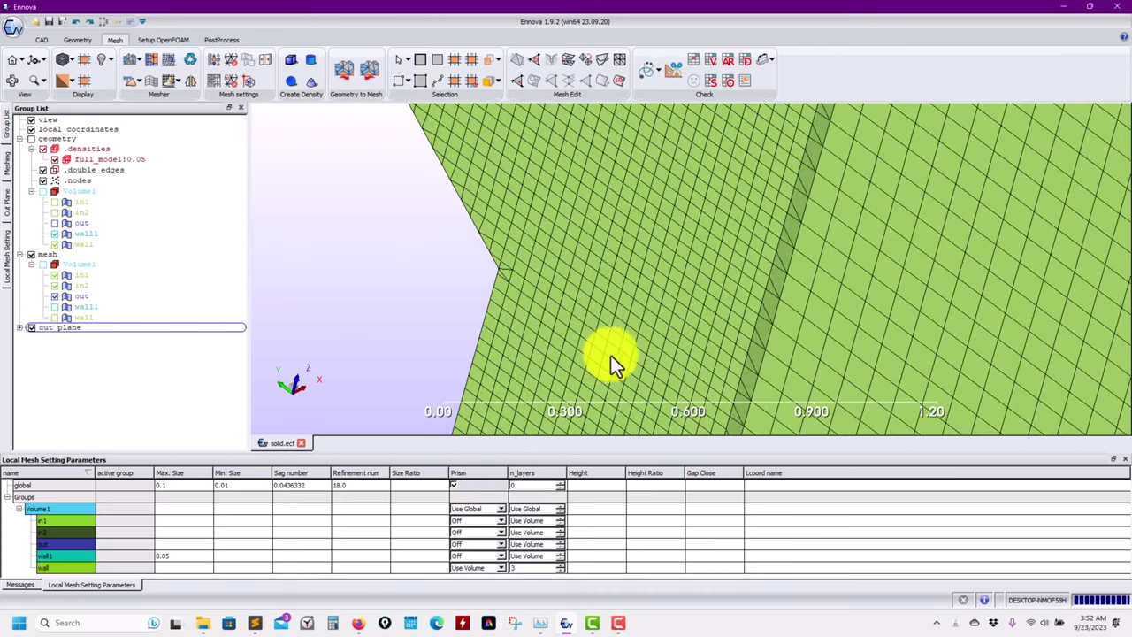
{"action": "middle_click_drag", "start_coordinate": [610, 355], "coordinate": [640, 356]}
{"action": "scroll", "coordinate": [662, 342], "scroll_direction": "down", "scroll_amount": 1}
{"action": "left_click_drag", "start_coordinate": [662, 342], "coordinate": [710, 241]}
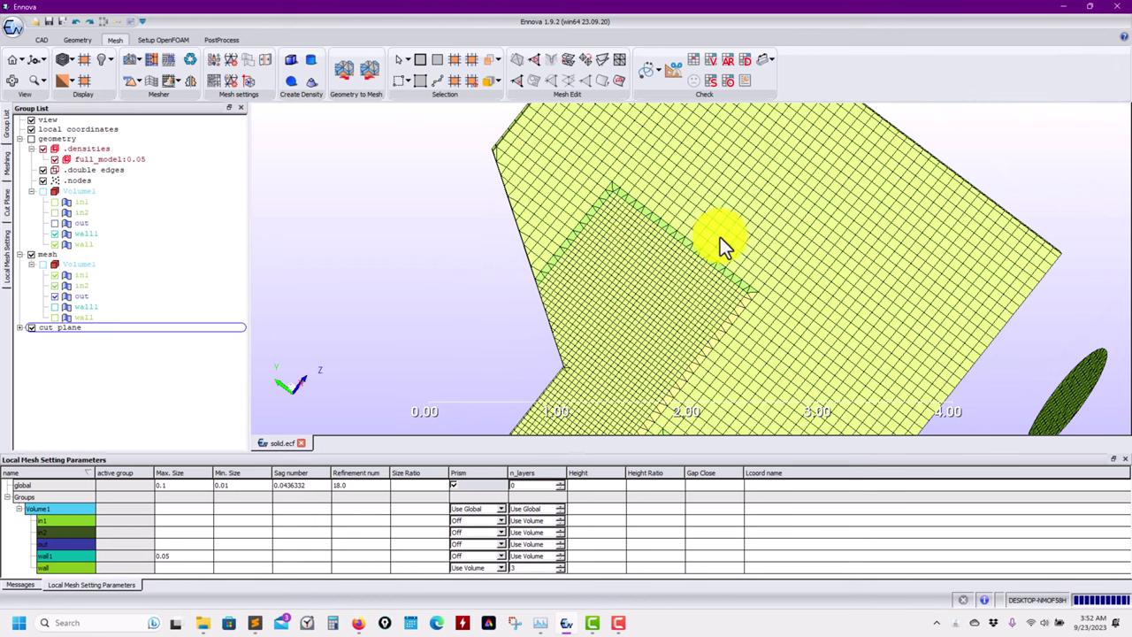
{"action": "middle_click_drag", "start_coordinate": [678, 381], "coordinate": [646, 421]}
{"action": "scroll", "coordinate": [658, 326], "scroll_direction": "up", "scroll_amount": 8}
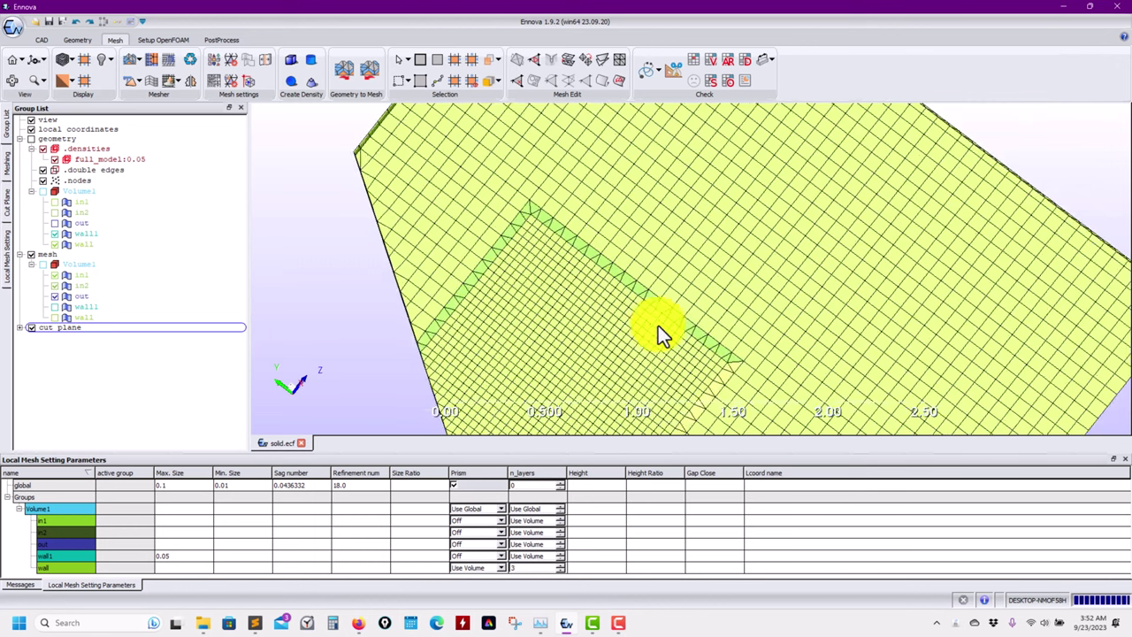
{"action": "left_click_drag", "start_coordinate": [493, 274], "coordinate": [486, 278]}
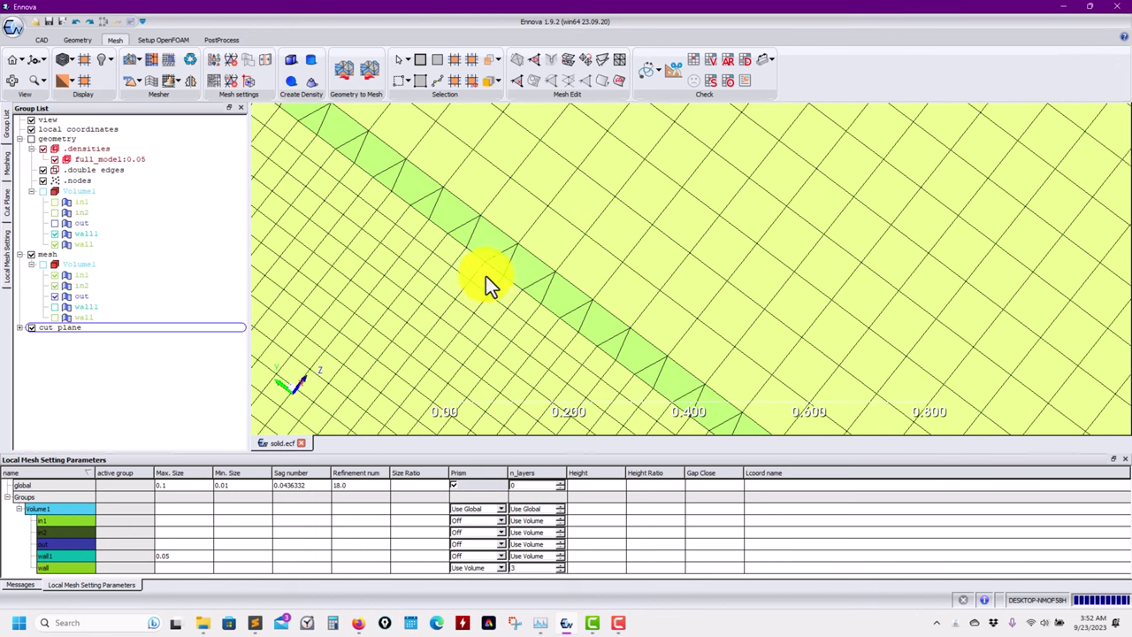
{"action": "scroll", "coordinate": [528, 321], "scroll_direction": "up", "scroll_amount": 3}
{"action": "scroll", "coordinate": [528, 323], "scroll_direction": "down", "scroll_amount": 10}
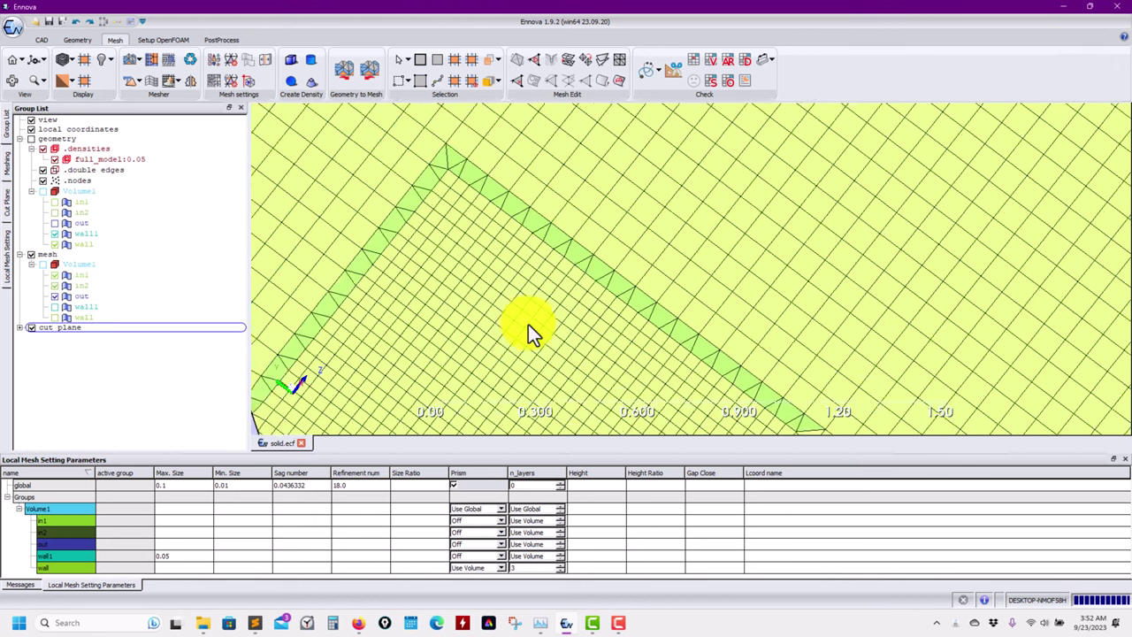
{"action": "left_click_drag", "start_coordinate": [528, 324], "coordinate": [805, 325]}
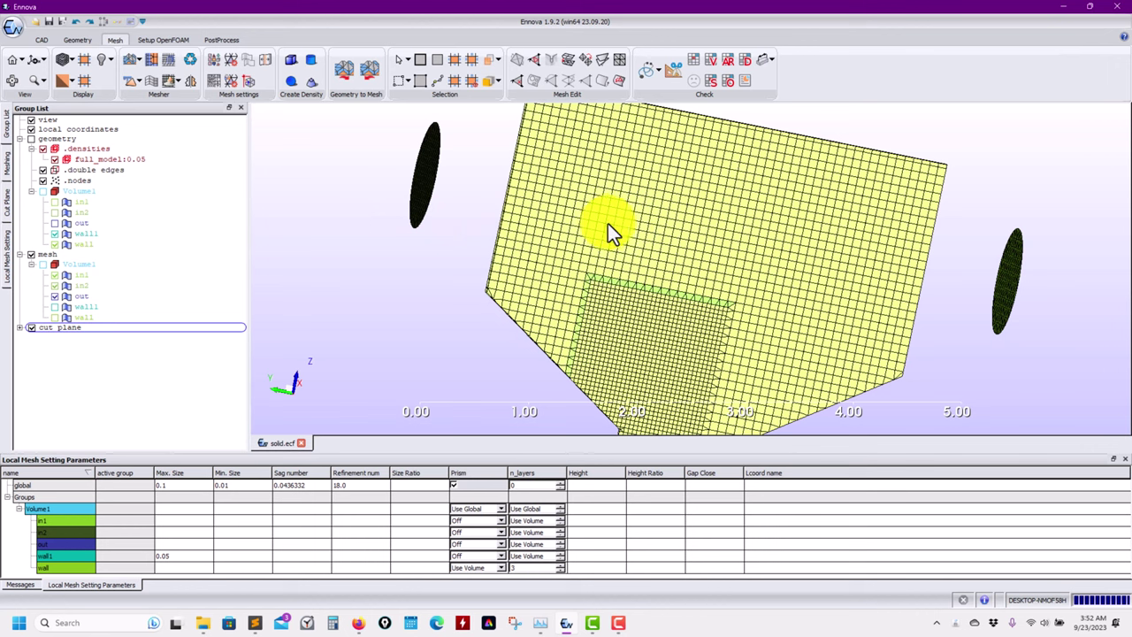
{"action": "left_click_drag", "start_coordinate": [574, 242], "coordinate": [441, 363]}
{"action": "scroll", "coordinate": [576, 369], "scroll_direction": "up", "scroll_amount": 3}
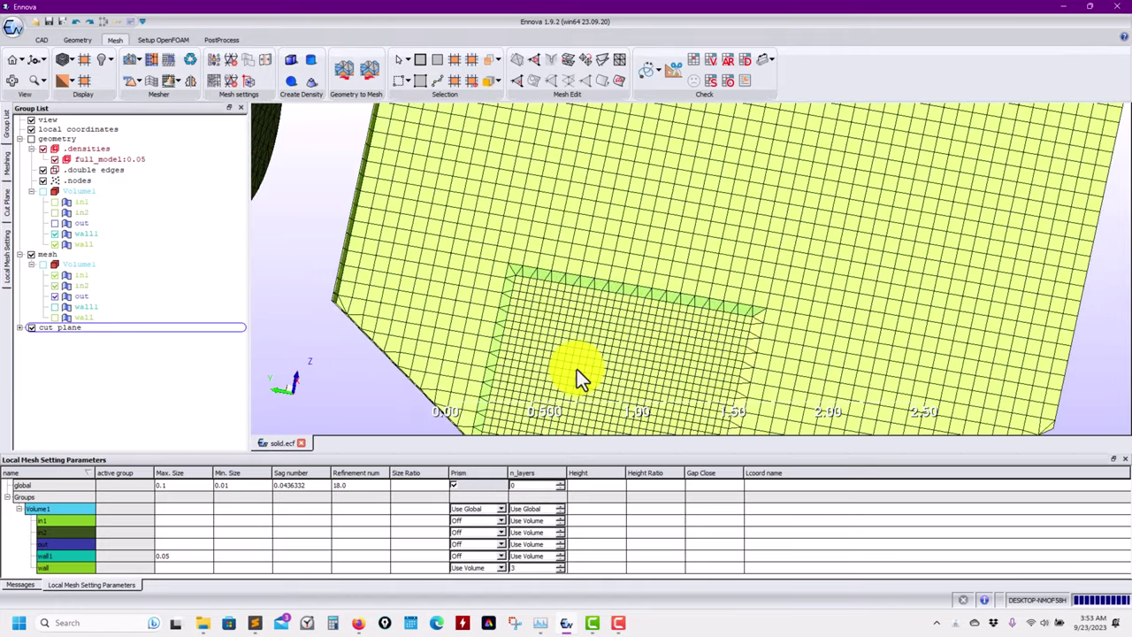
{"action": "middle_click_drag", "start_coordinate": [594, 310], "coordinate": [700, 237]}
{"action": "scroll", "coordinate": [690, 239], "scroll_direction": "up", "scroll_amount": 2}
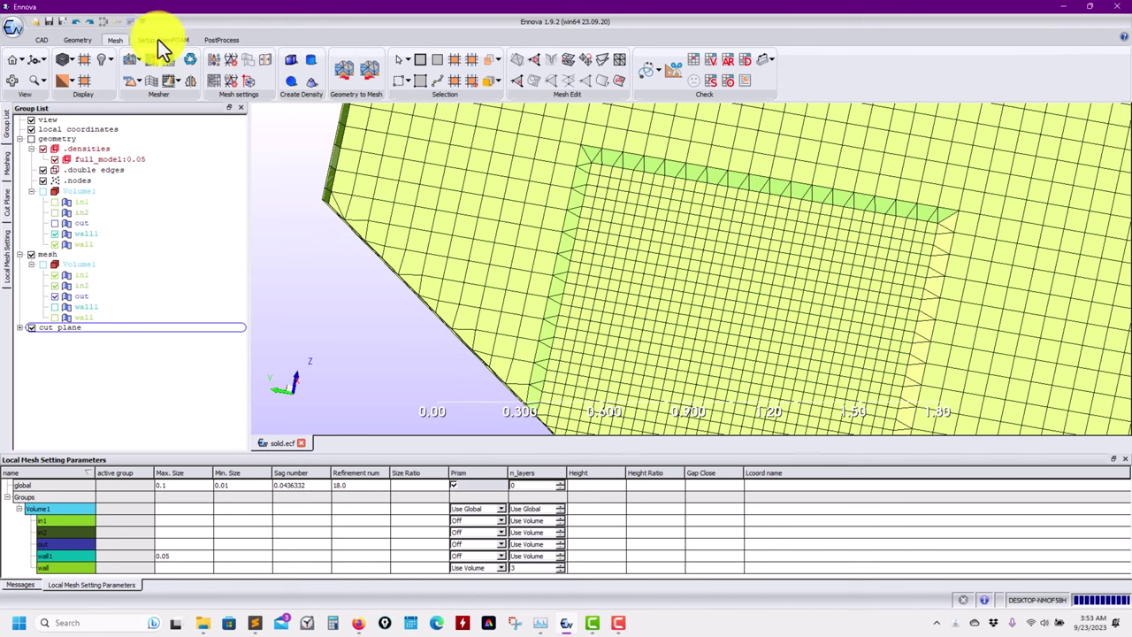
{"action": "scroll", "coordinate": [496, 276], "scroll_direction": "down", "scroll_amount": 3}
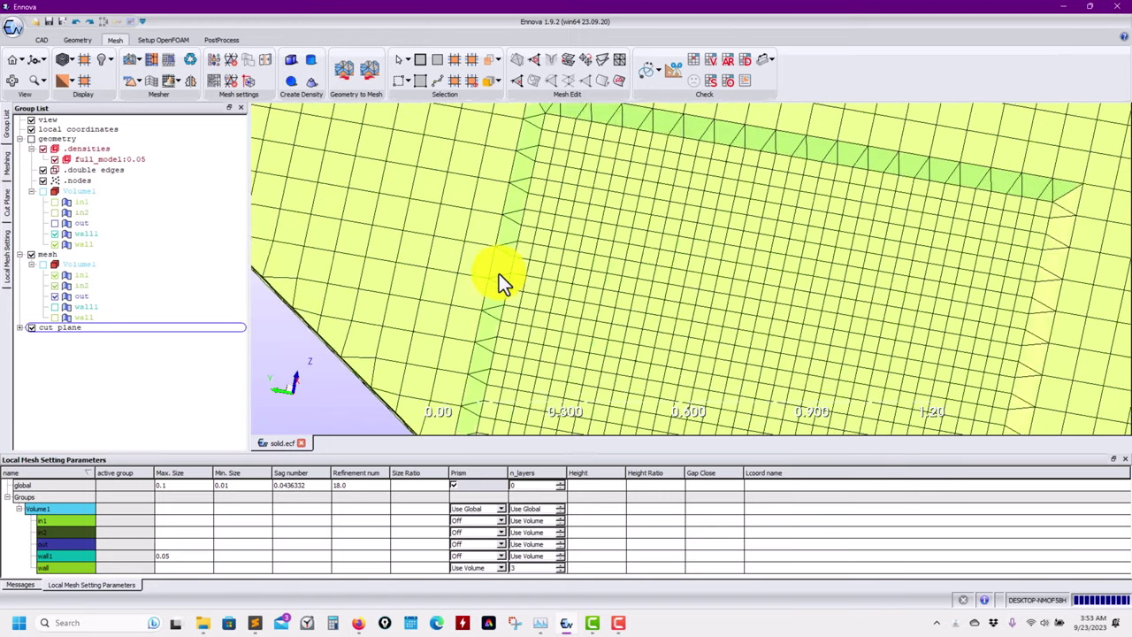